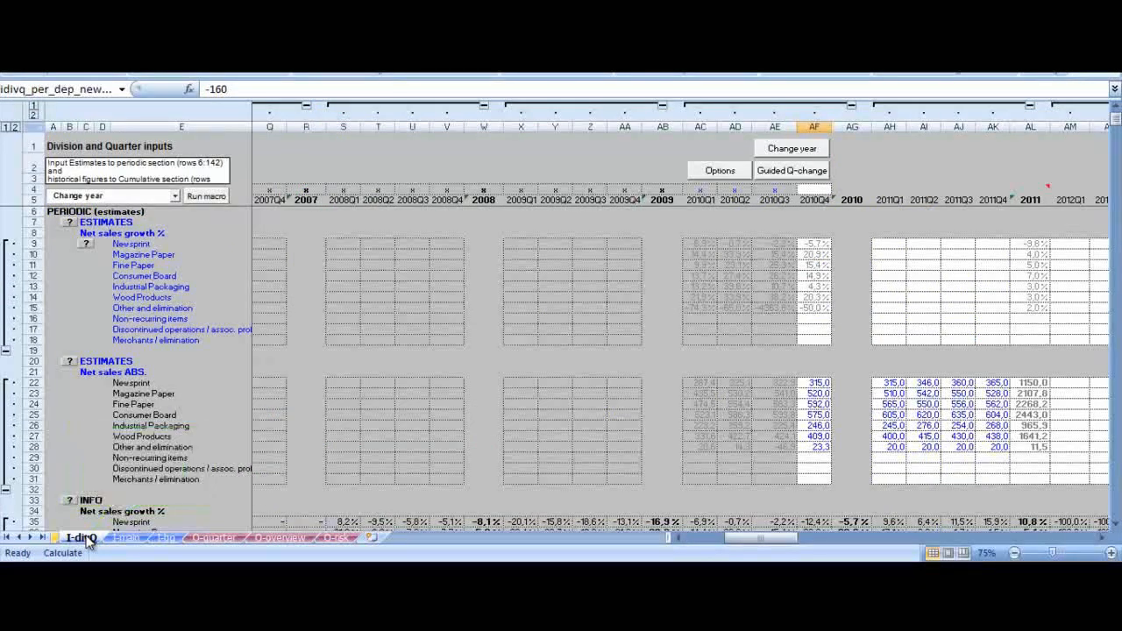
# Browse through the workbook's input and output sheets, from the division and quarter inputs to the risk sheet.
pyautogui.click(127, 538)
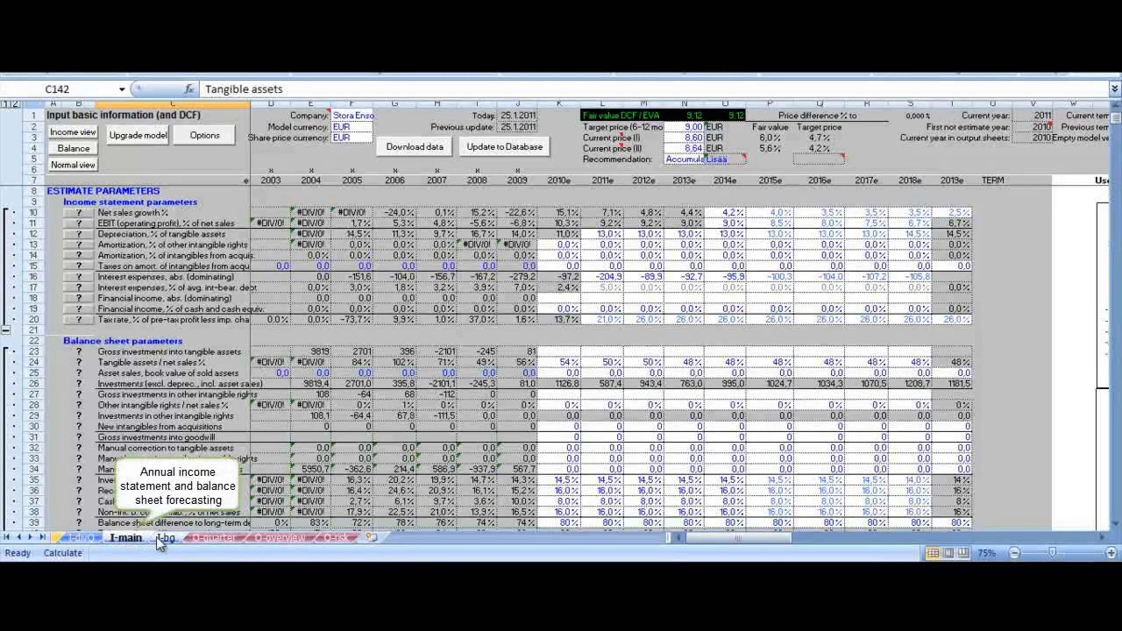
pyautogui.click(166, 538)
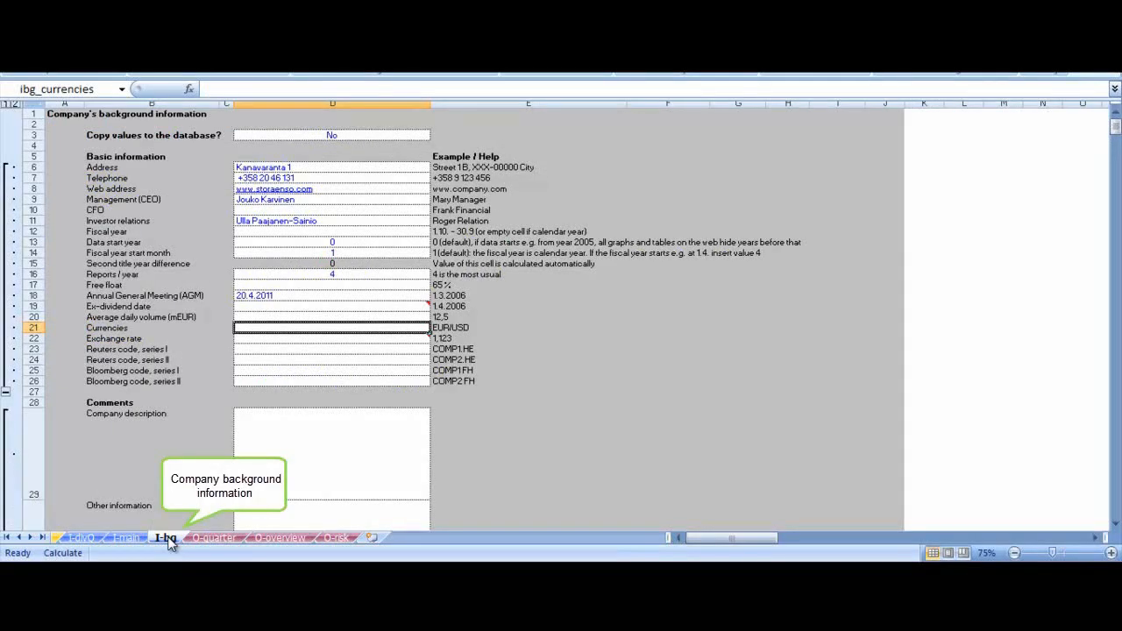
pyautogui.click(214, 537)
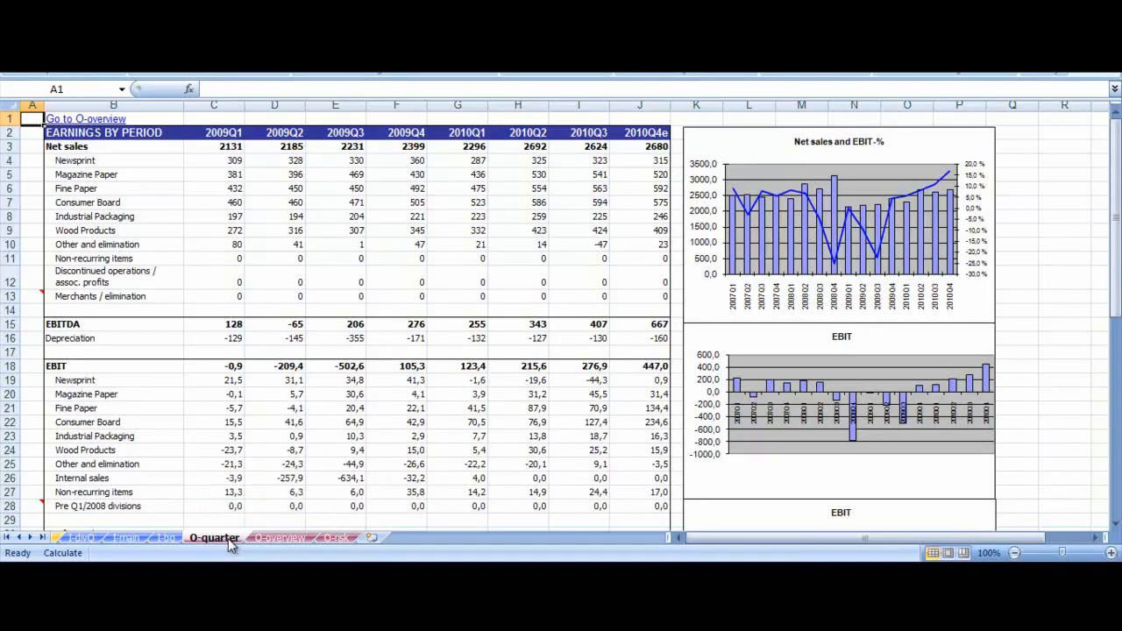
pyautogui.click(290, 539)
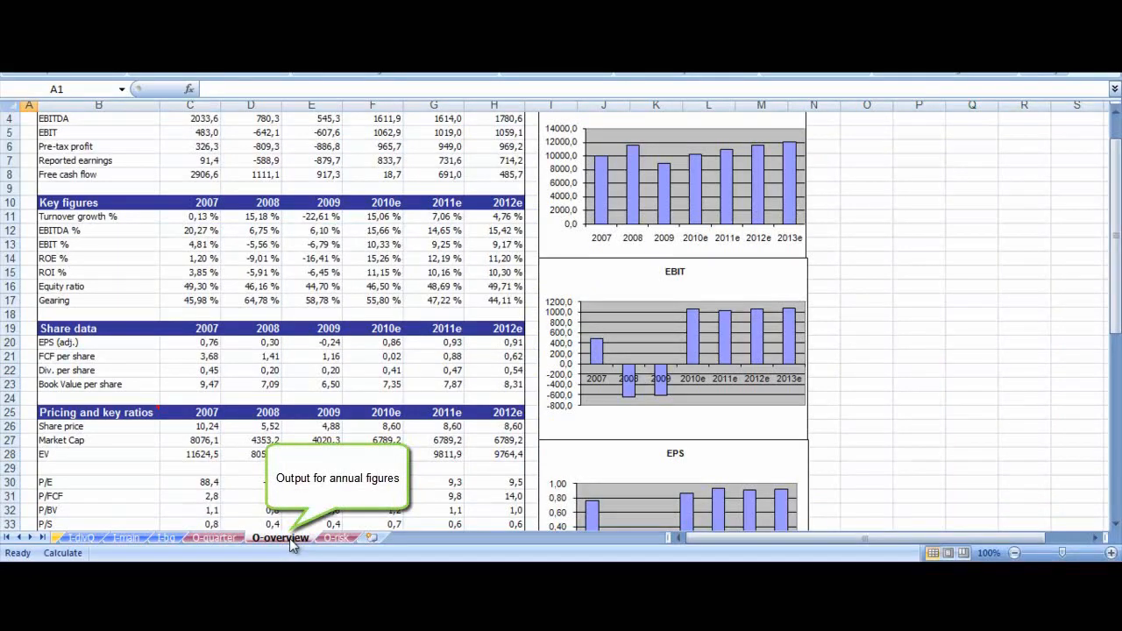
pyautogui.click(337, 538)
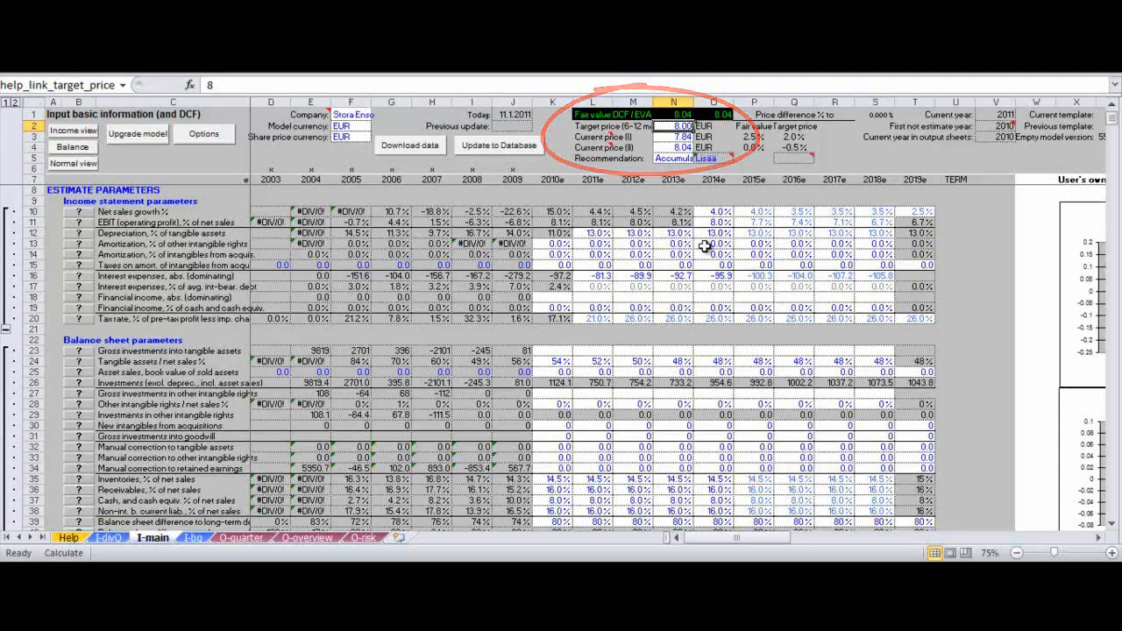
# Try to enter 4.5 into the protected 2013e net sales growth cell and dismiss the cell protection warning.
pyautogui.click(717, 214)
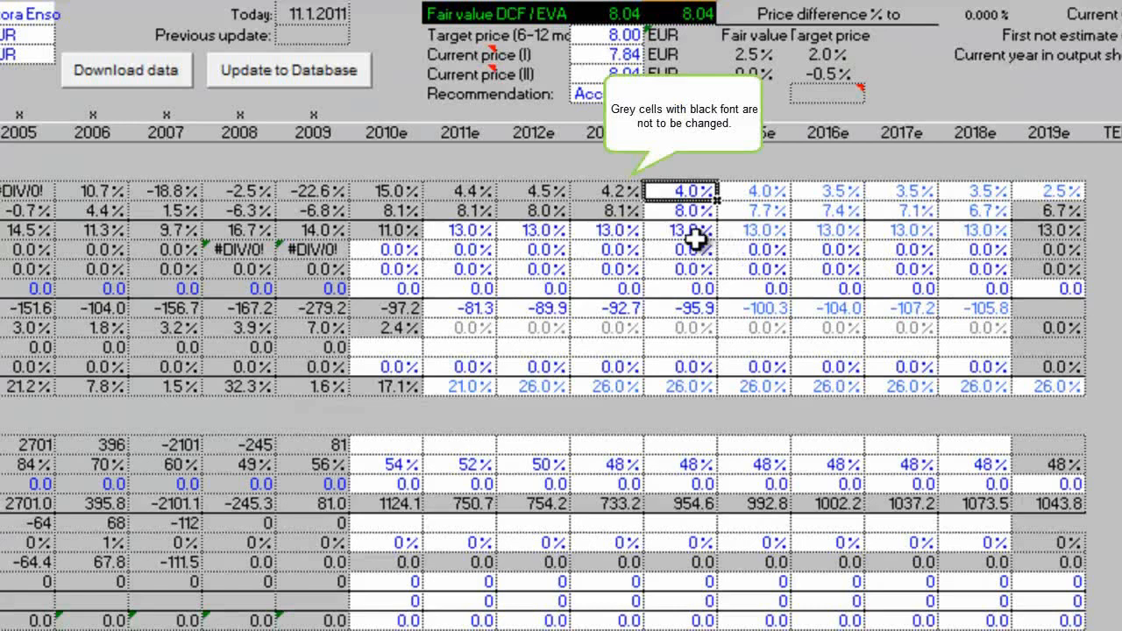
pyautogui.click(625, 191)
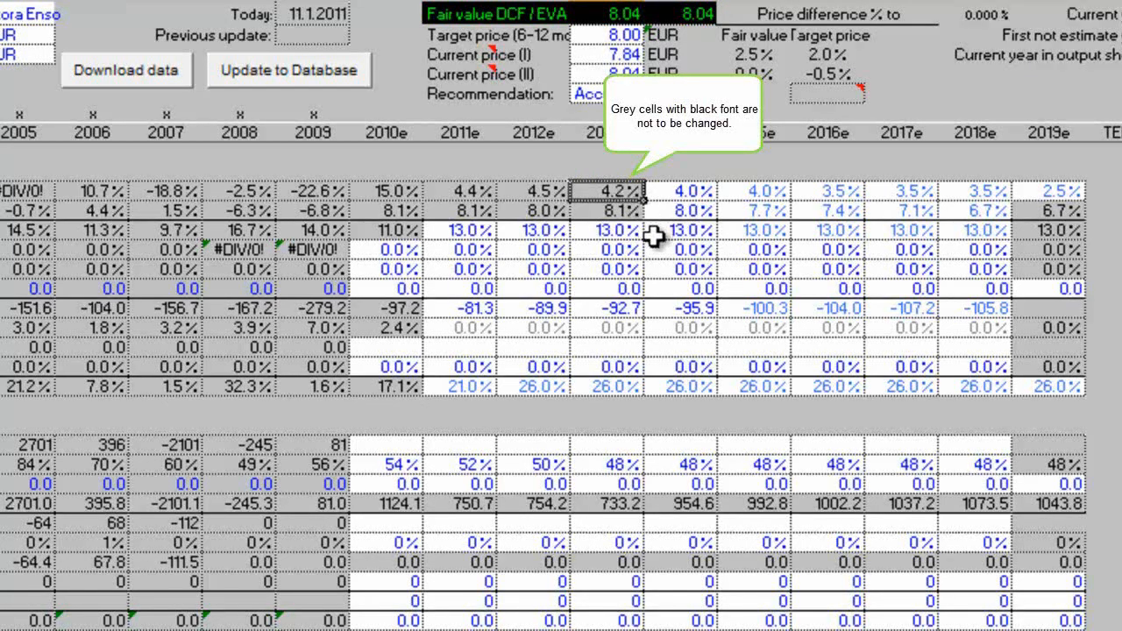
pyautogui.write('4.5')
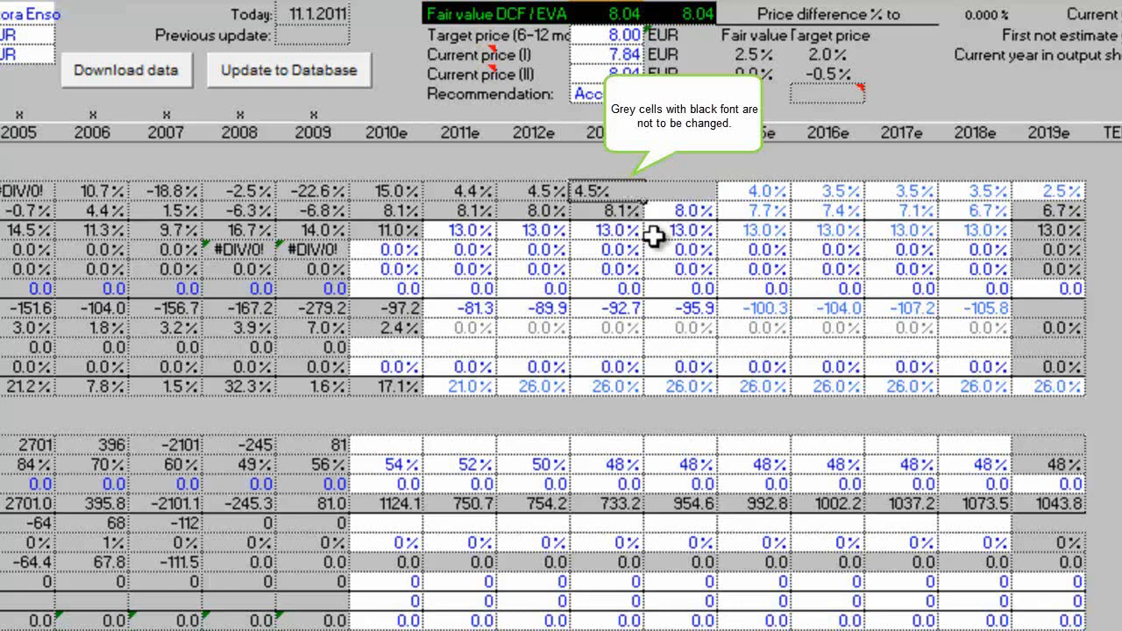
pyautogui.press('Return')
pyautogui.moveTo(492, 132); pyautogui.dragTo(377, 126)
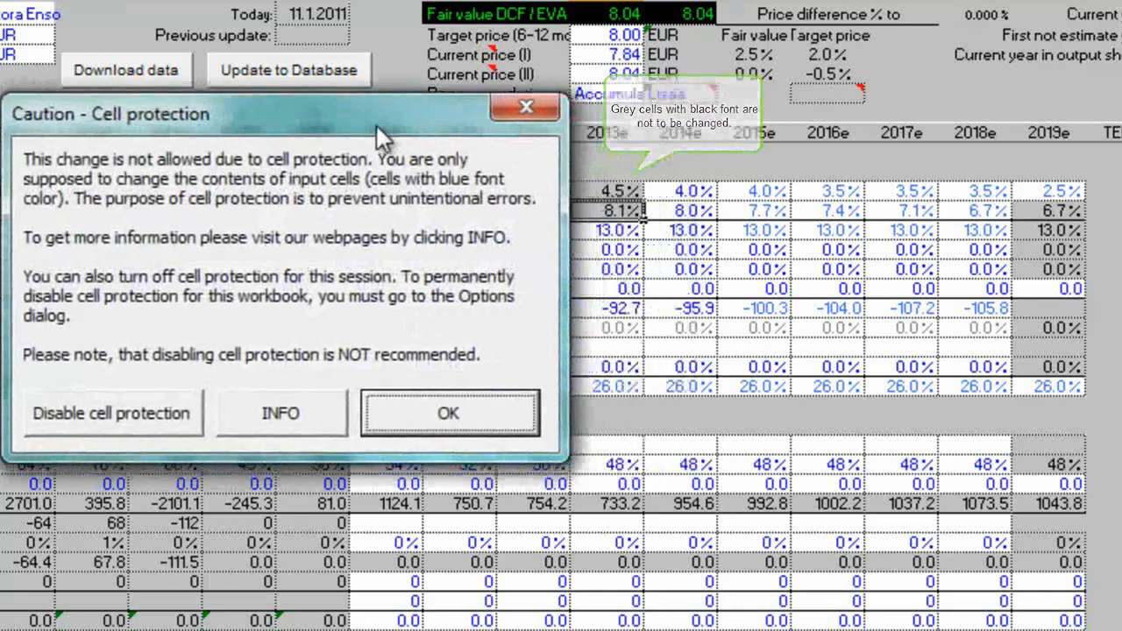
pyautogui.click(485, 413)
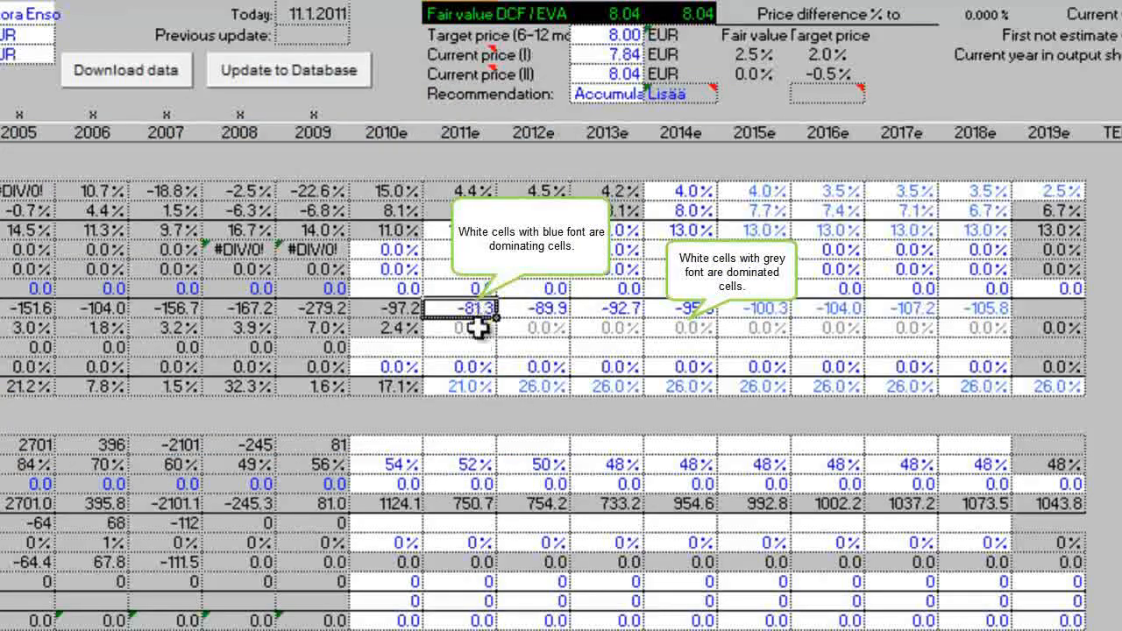
# Set the 2011e interest expenses percentage to 5 and clear the 2011e absolute interest expenses value.
pyautogui.click(476, 327)
pyautogui.write('5')
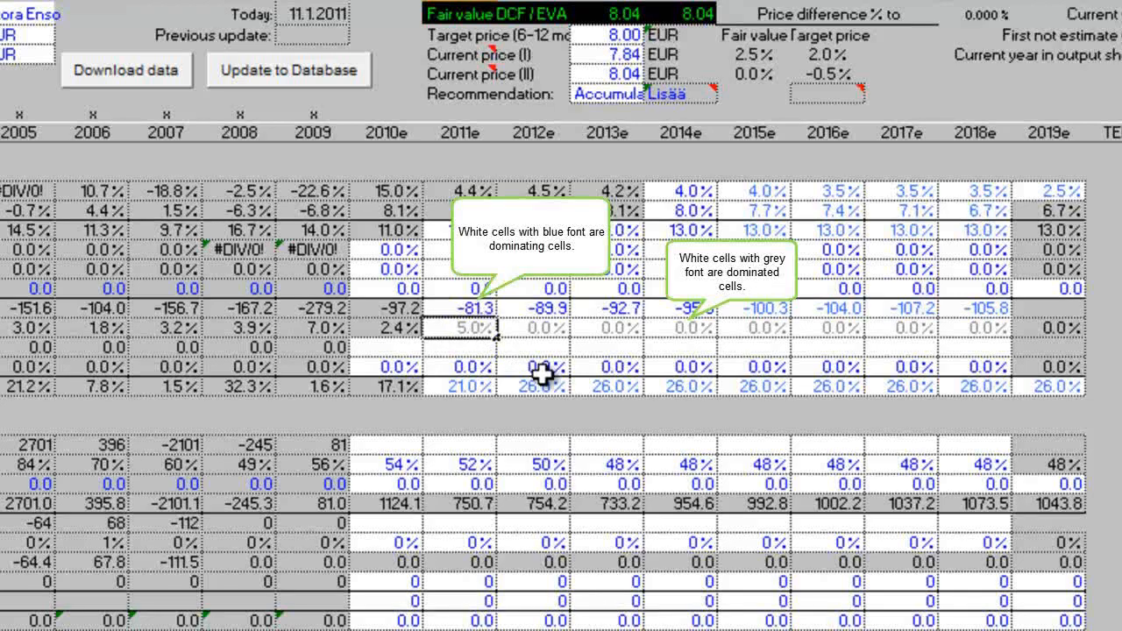
pyautogui.press('Return')
pyautogui.click(478, 308)
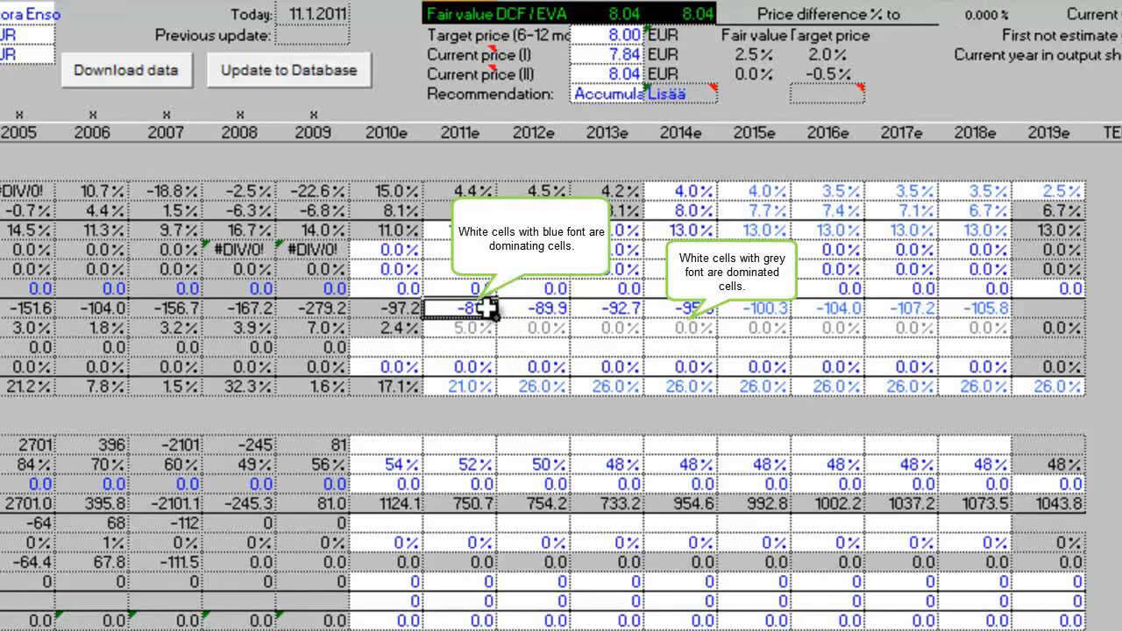
pyautogui.press('Delete')
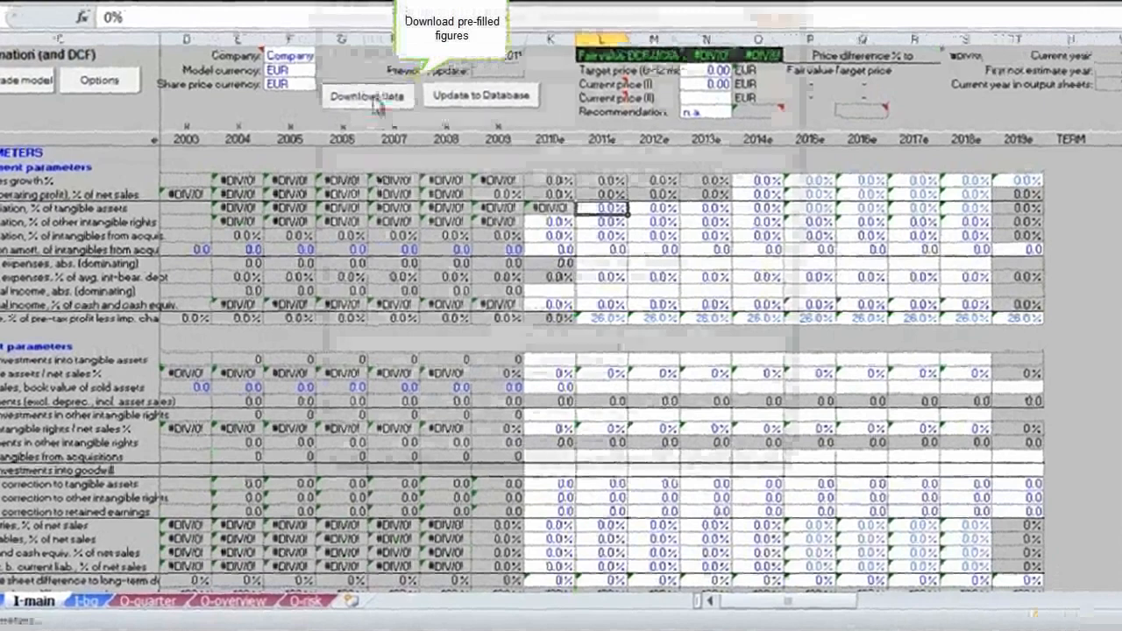
# Start downloading data and sign in with the database username and password.
pyautogui.click(368, 96)
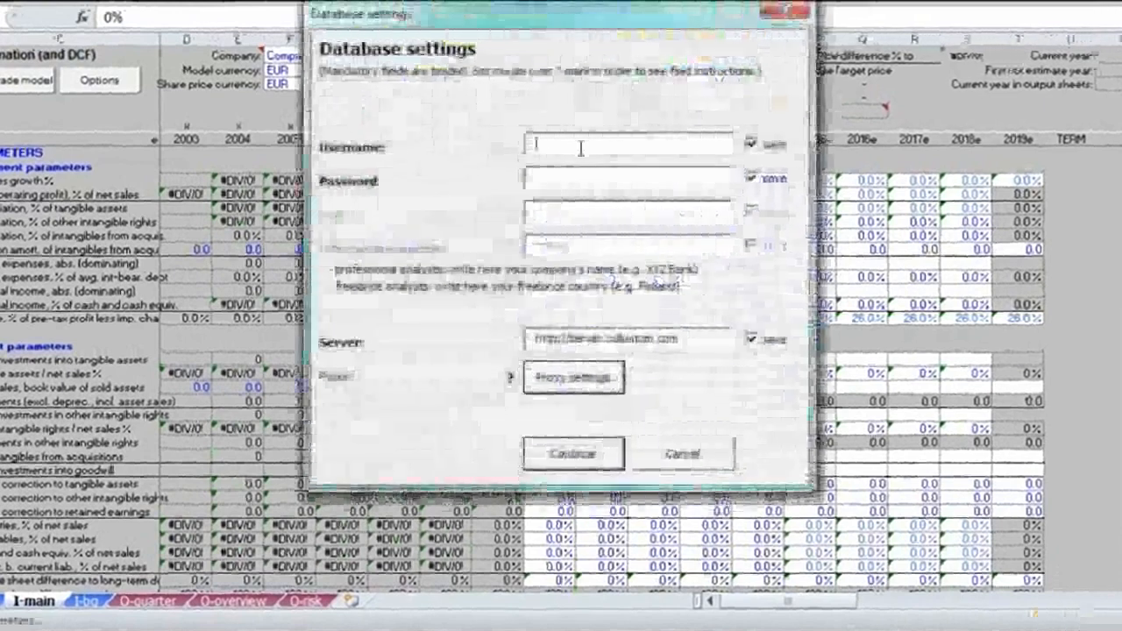
pyautogui.write('R-N')
pyautogui.press('Tab')
pyautogui.write('**************')
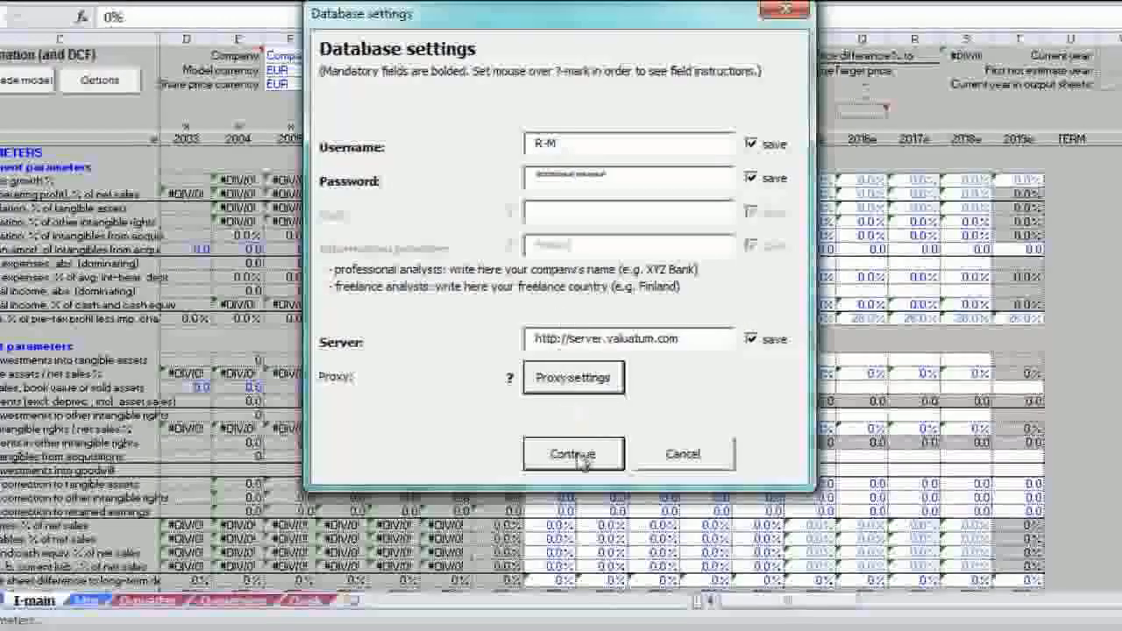
pyautogui.click(581, 457)
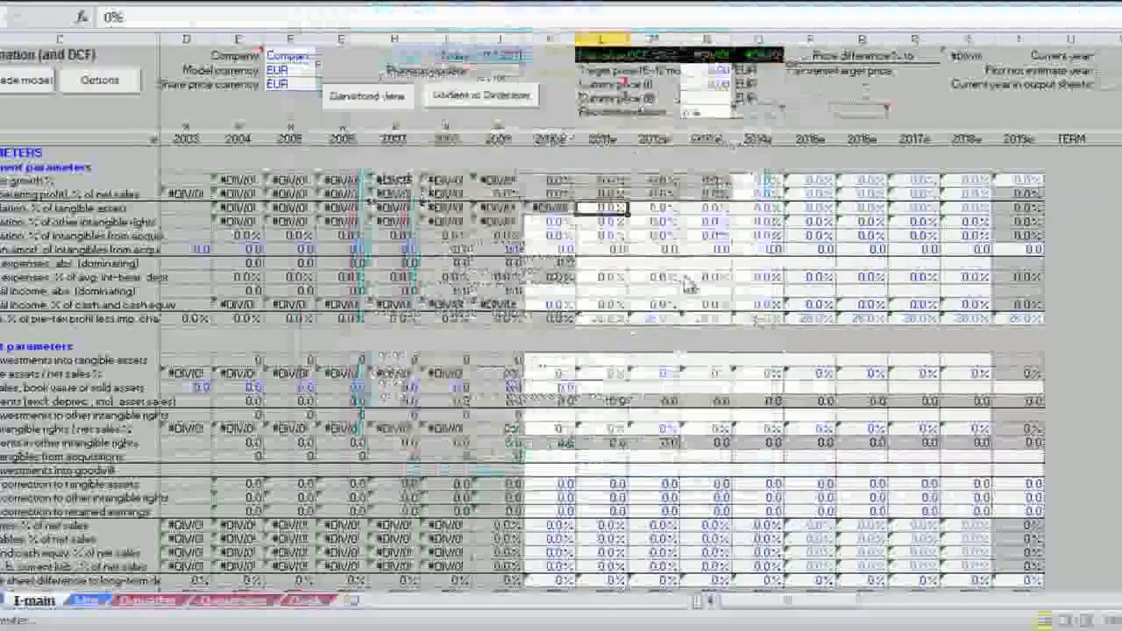
# Select Stora Enso (Inderes) as the company, update all years and quarters, and confirm the finished download.
pyautogui.moveTo(736, 92); pyautogui.dragTo(750, 323)
pyautogui.click(509, 366)
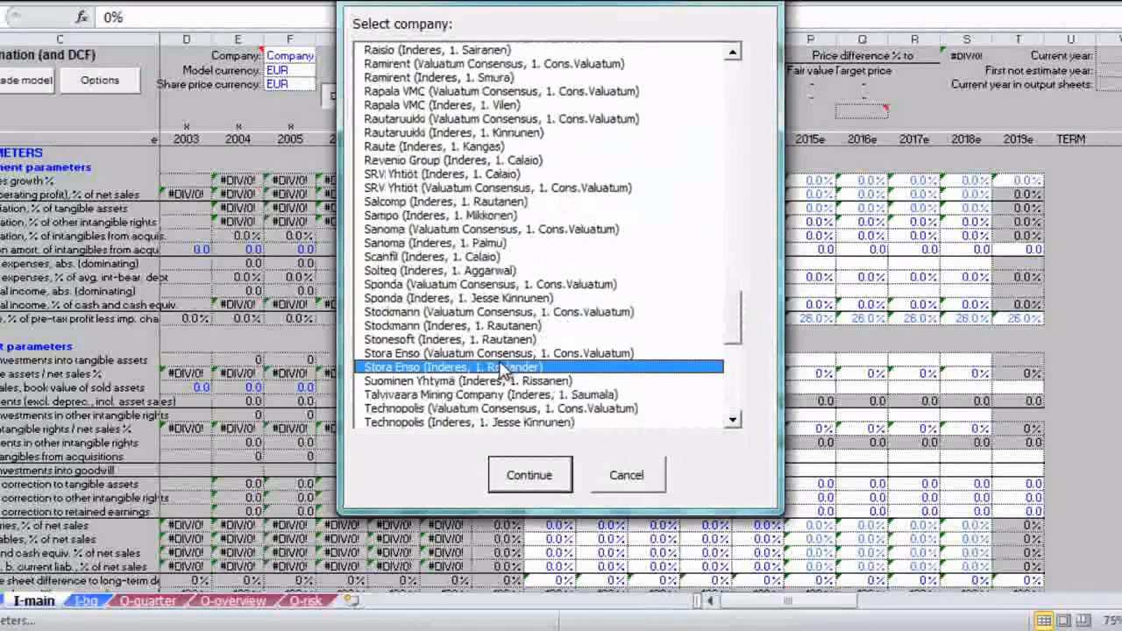
pyautogui.click(530, 476)
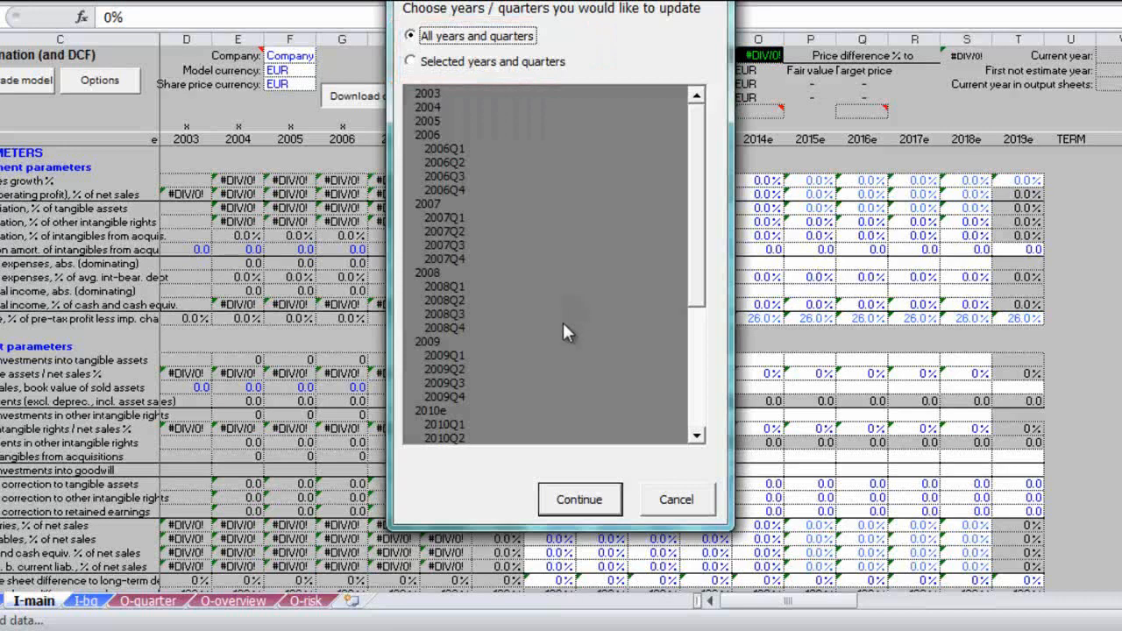
pyautogui.click(579, 499)
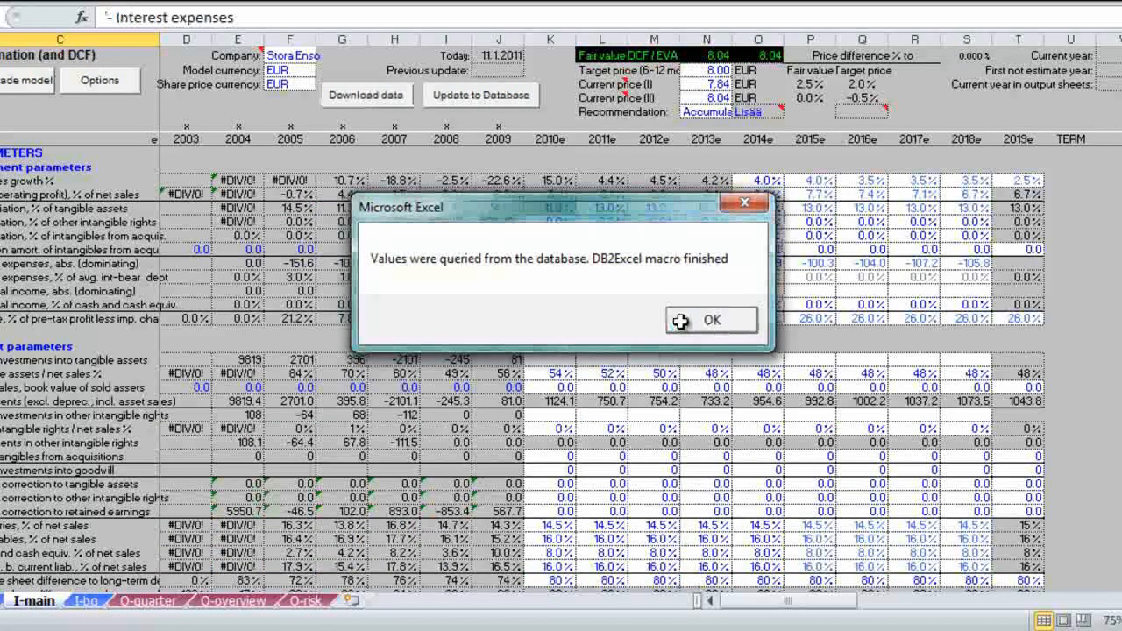
pyautogui.click(711, 321)
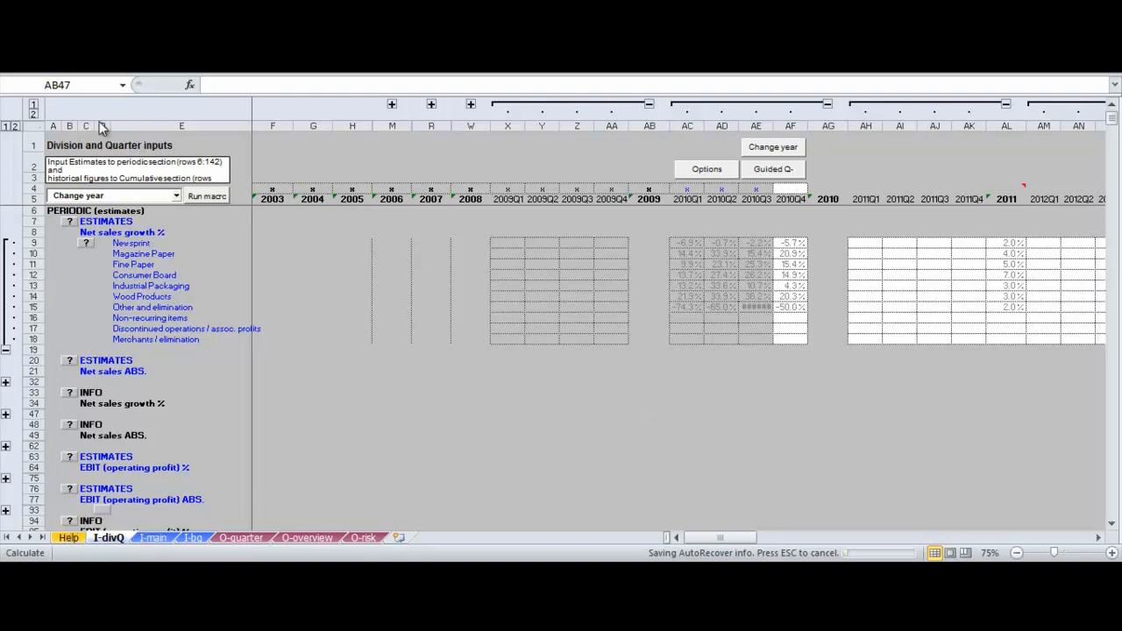
# Expand all row groups on the division and quarter sheet and examine the Newsprint 2010Q4 growth and absolute sales cells.
pyautogui.click(15, 127)
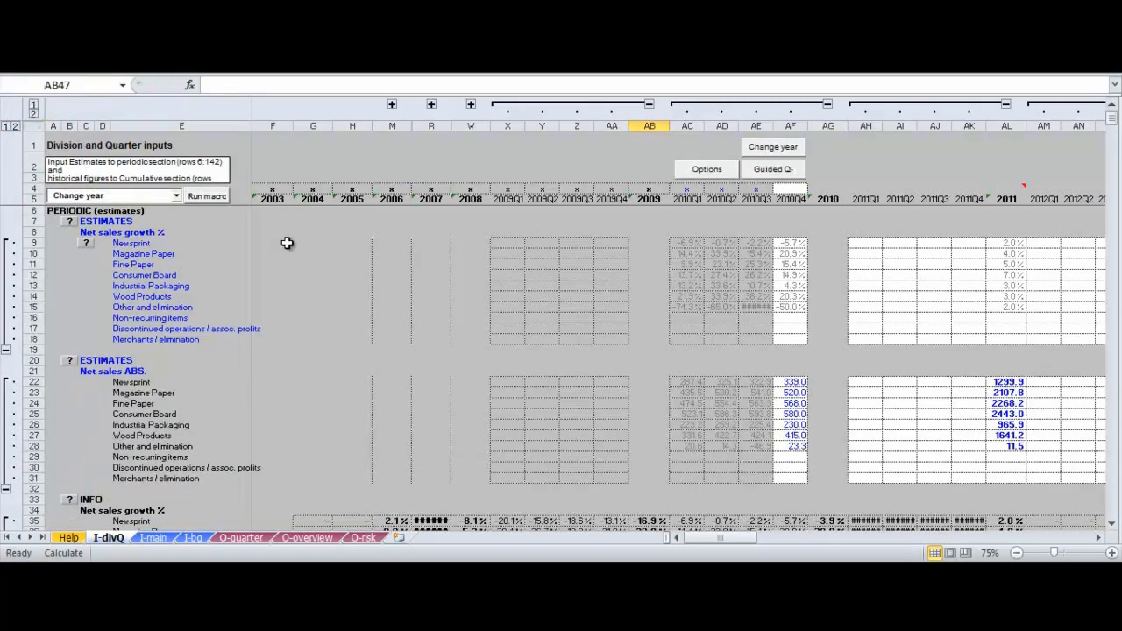
pyautogui.click(208, 245)
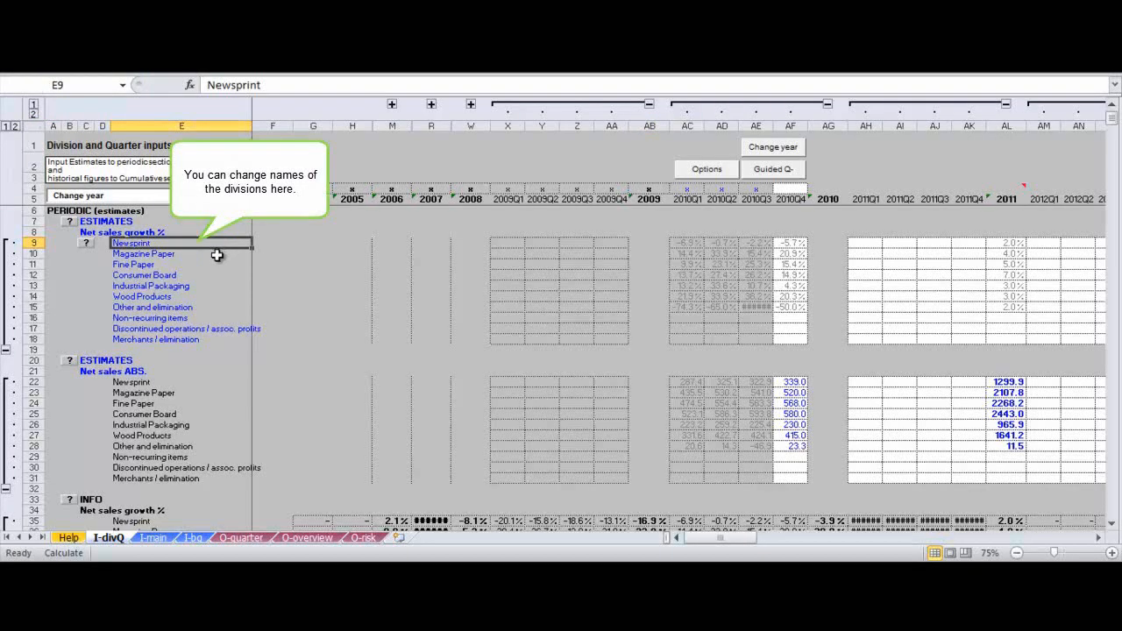
pyautogui.click(217, 255)
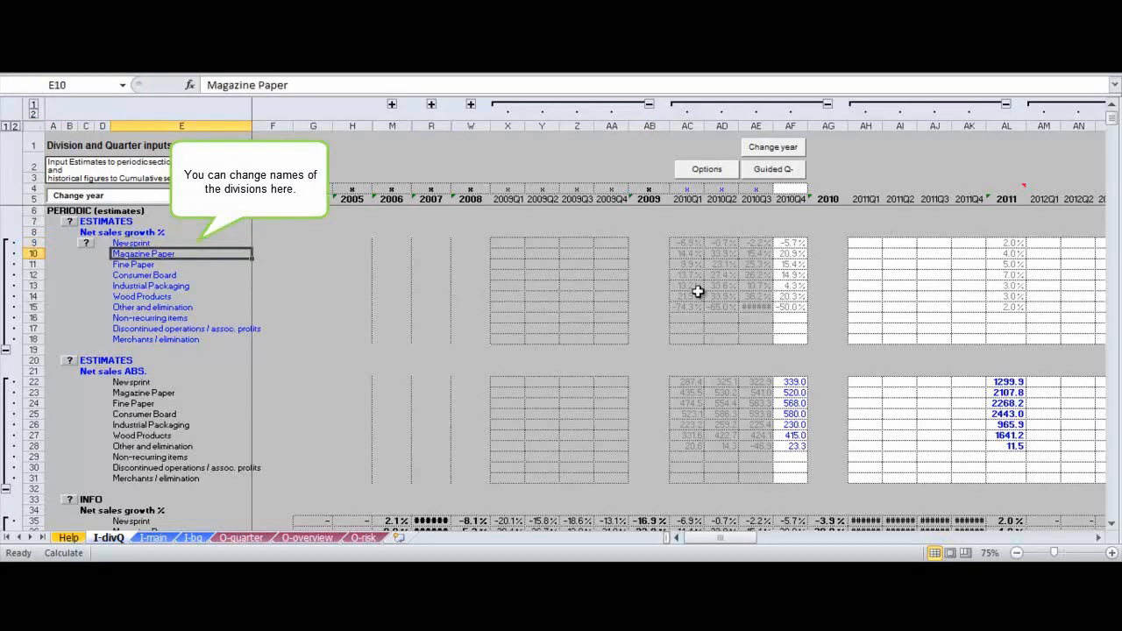
pyautogui.click(804, 243)
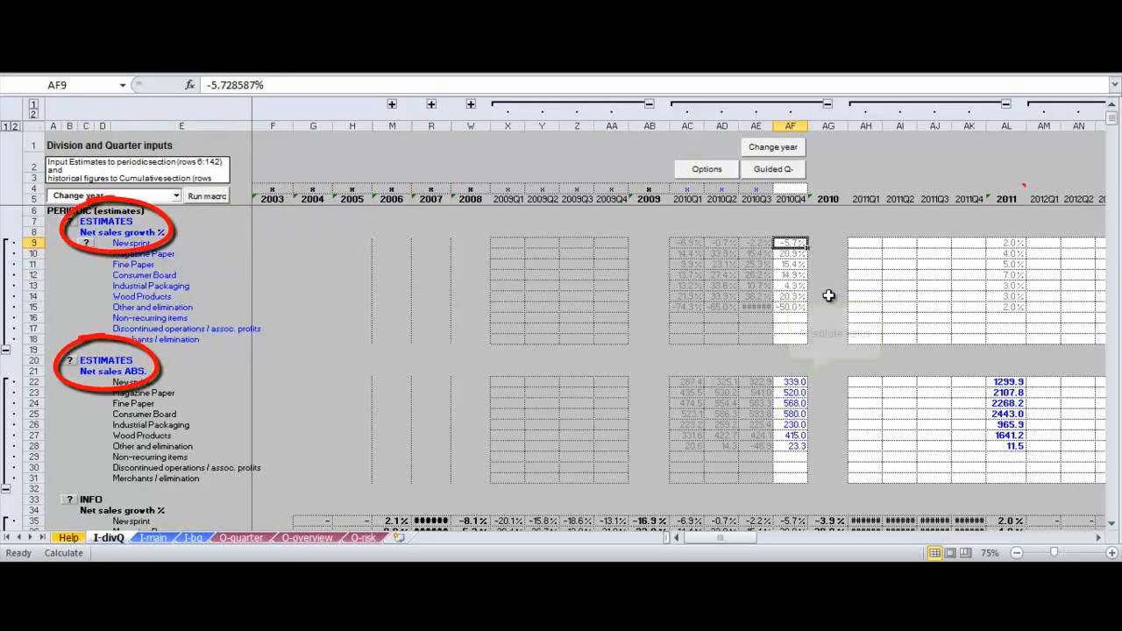
pyautogui.click(800, 377)
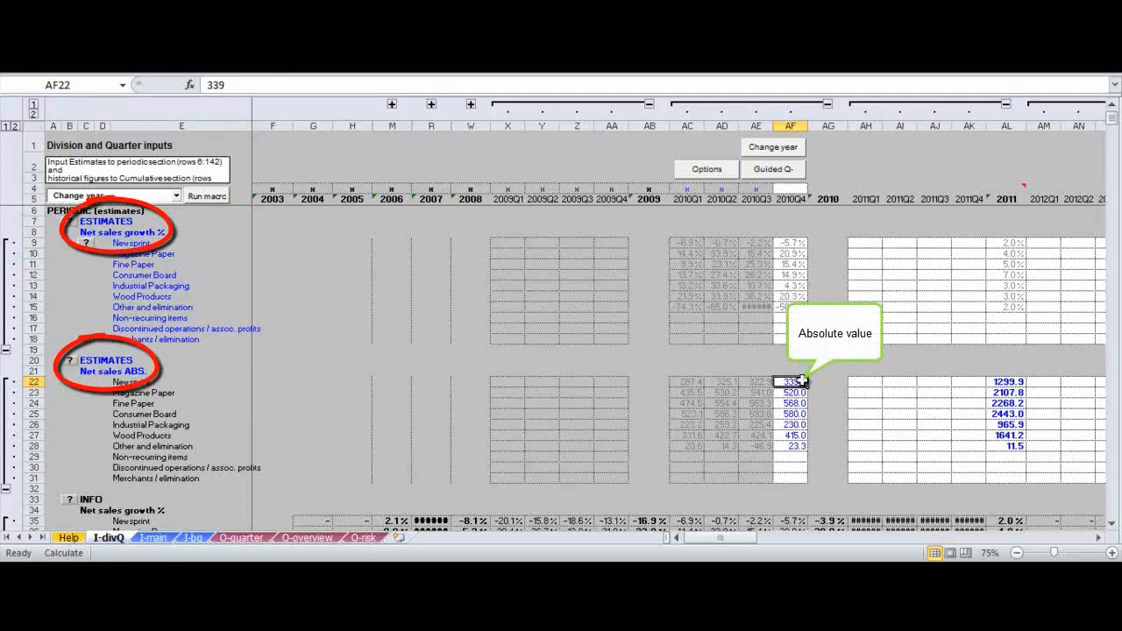
# Clear the Newsprint 2010Q4 absolute net sales value and undo the deletion.
pyautogui.press('Delete')
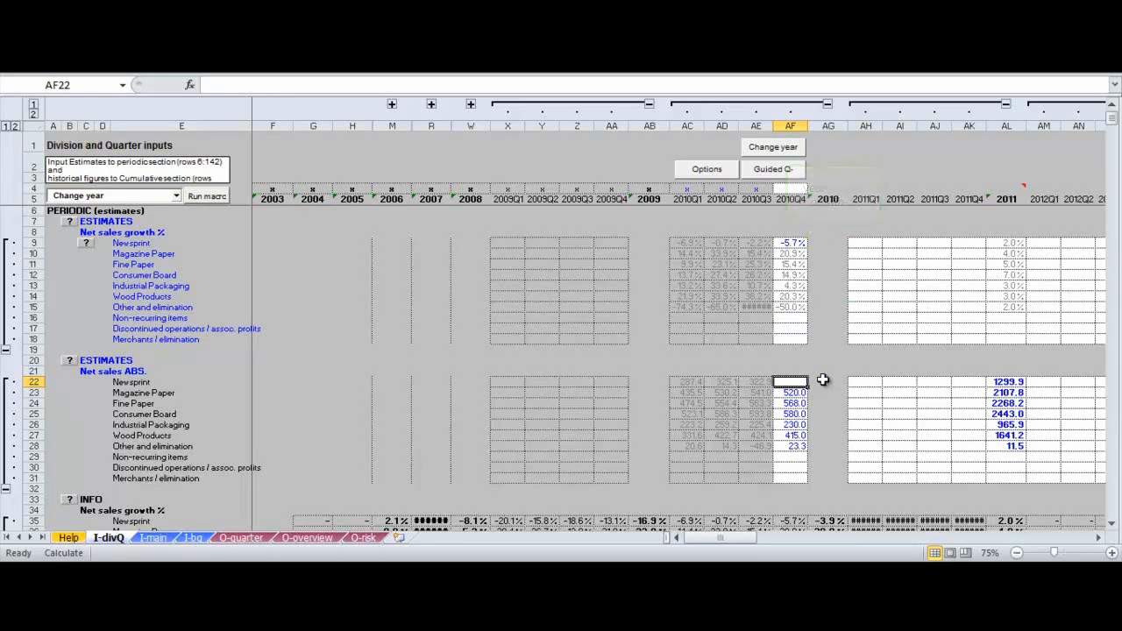
pyautogui.scroll(-1, 823, 379)
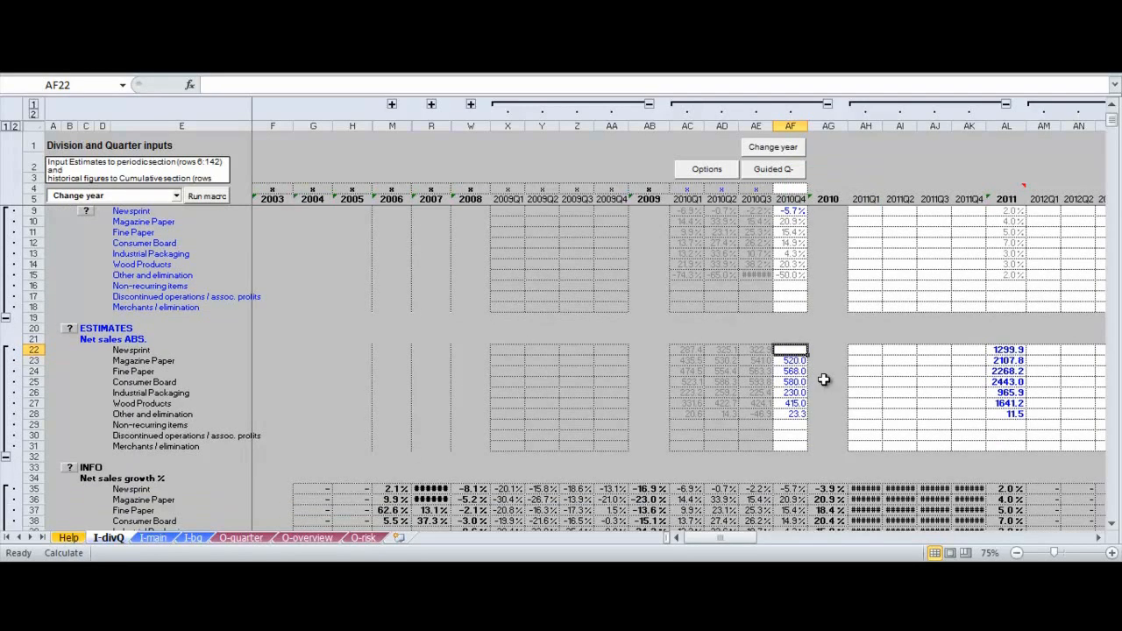
pyautogui.hotkey('ctrl', 'z')
# Scroll through the EBIT and income statement sections and examine the 2010Q4 EBIT, depreciation and net financials cells.
pyautogui.scroll(-16, 823, 379)
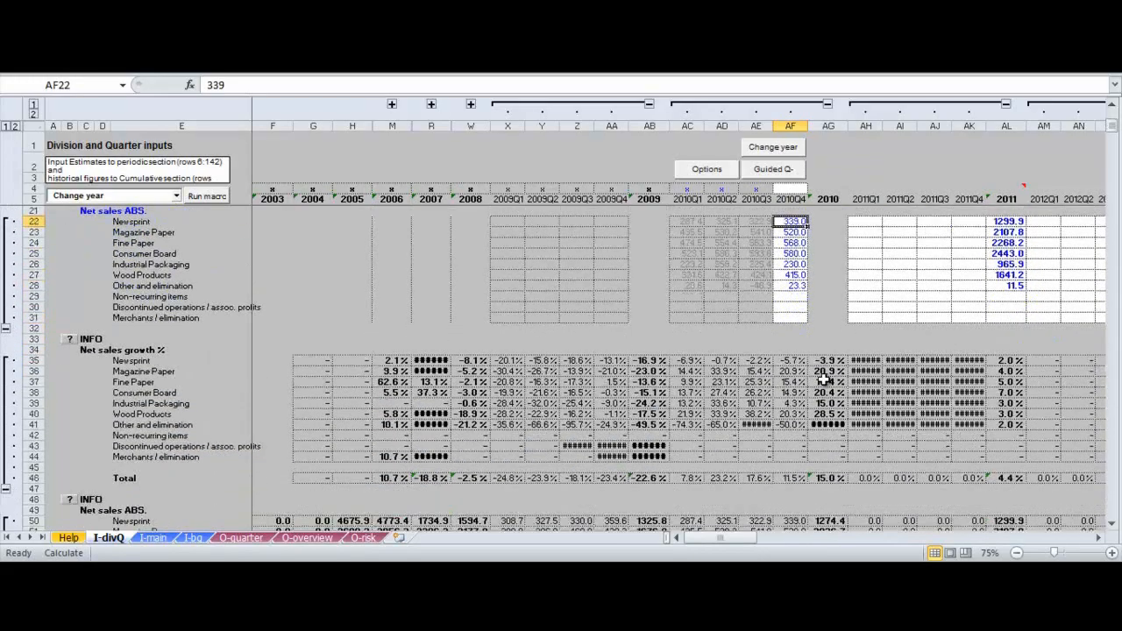
pyautogui.scroll(-1, 823, 379)
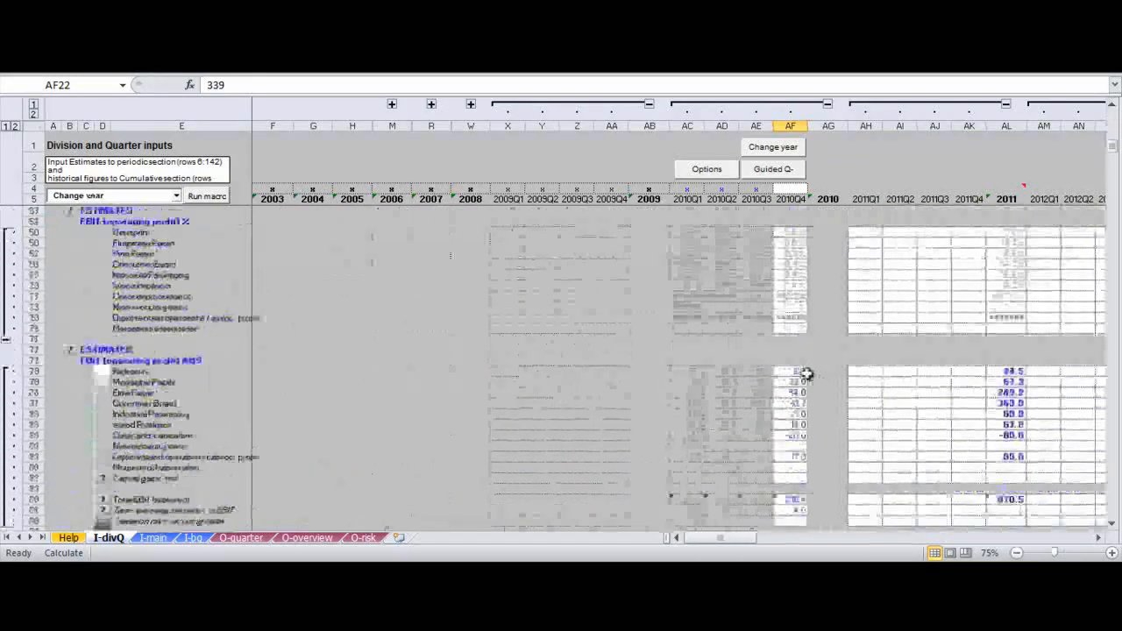
pyautogui.click(807, 373)
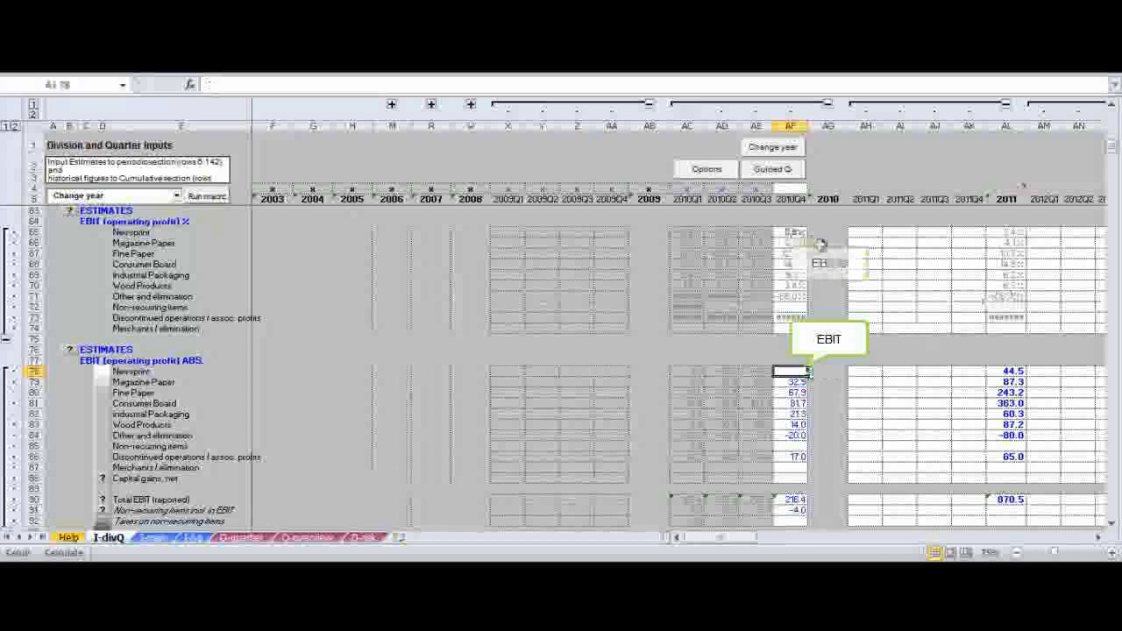
pyautogui.scroll(-6, 820, 245)
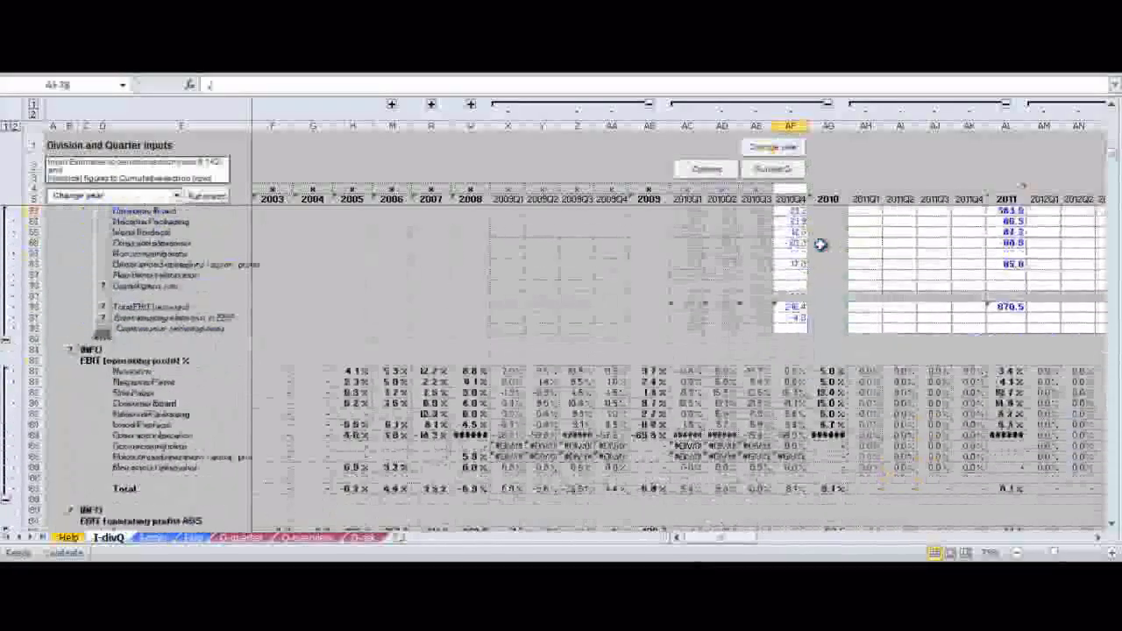
pyautogui.scroll(-3, 821, 245)
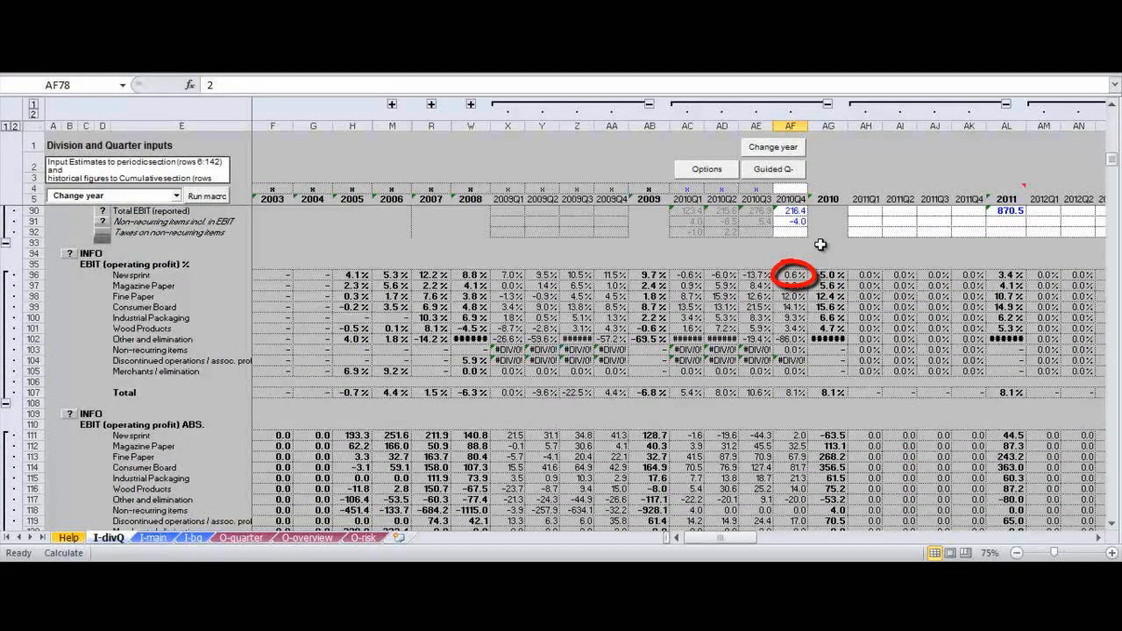
pyautogui.scroll(-10, 821, 245)
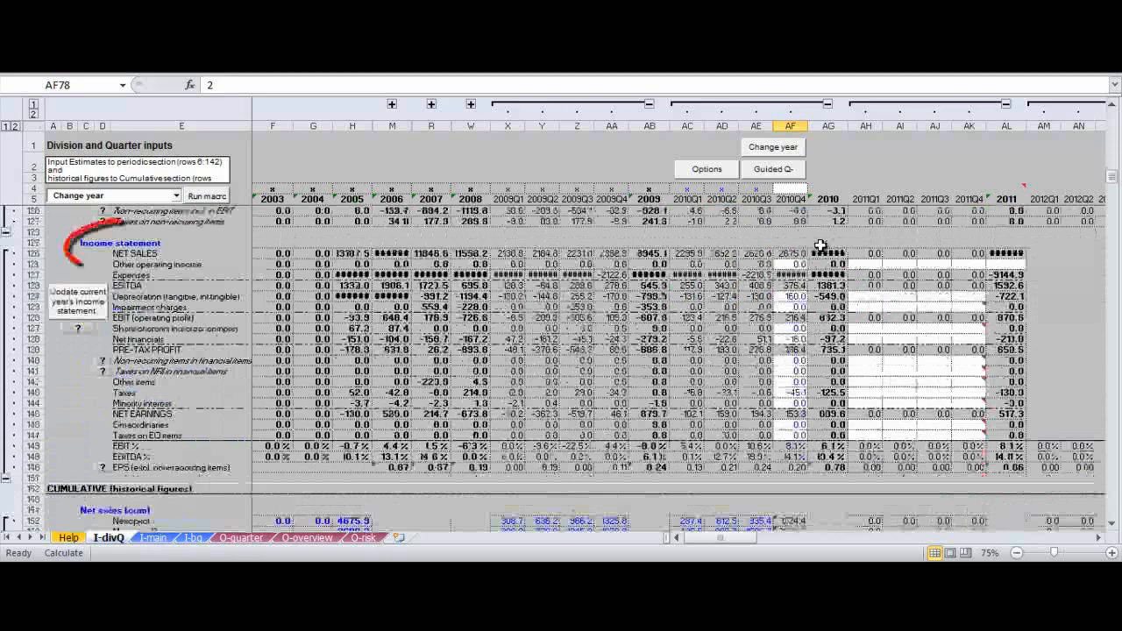
pyautogui.scroll(-1, 823, 246)
pyautogui.click(792, 296)
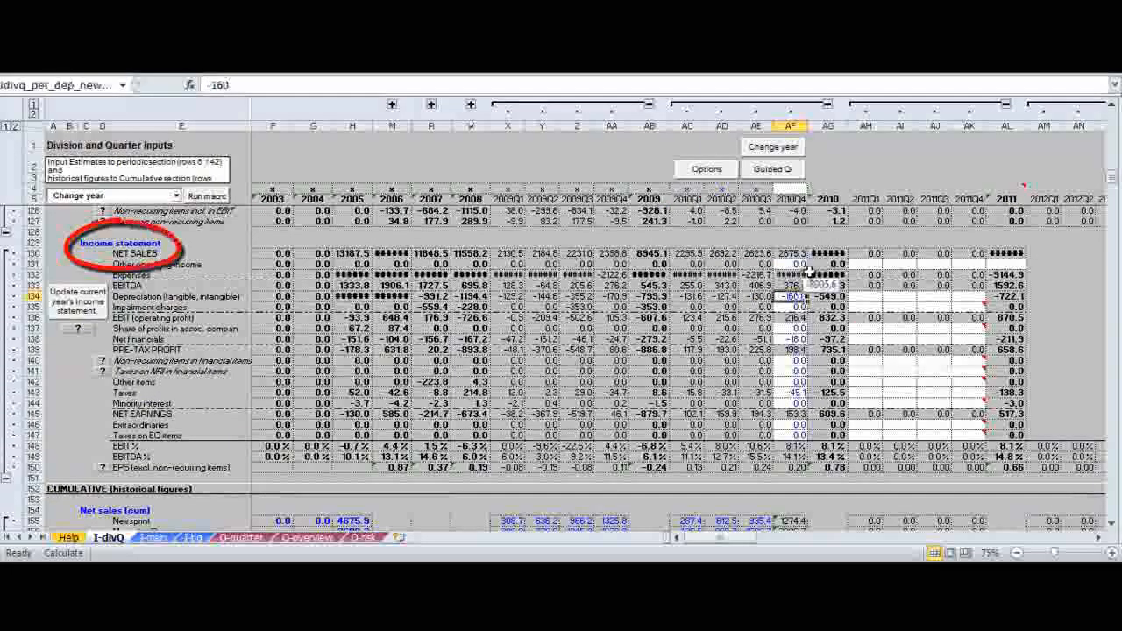
pyautogui.click(796, 339)
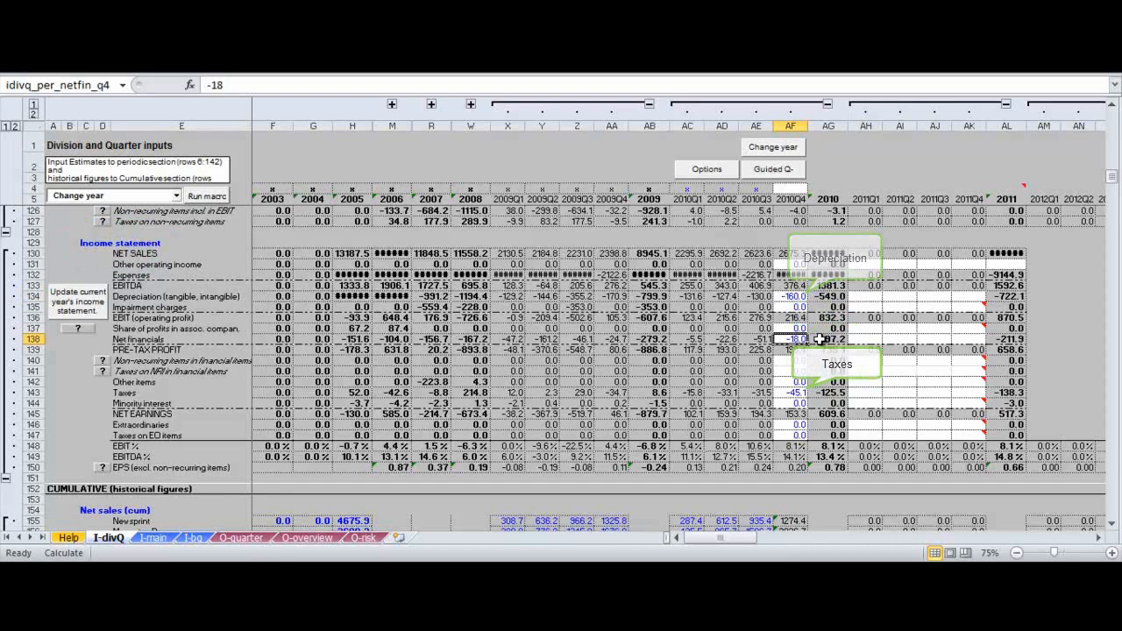
# Set the 2011 Newsprint absolute net sales estimate to 1300.
pyautogui.scroll(-1, 819, 339)
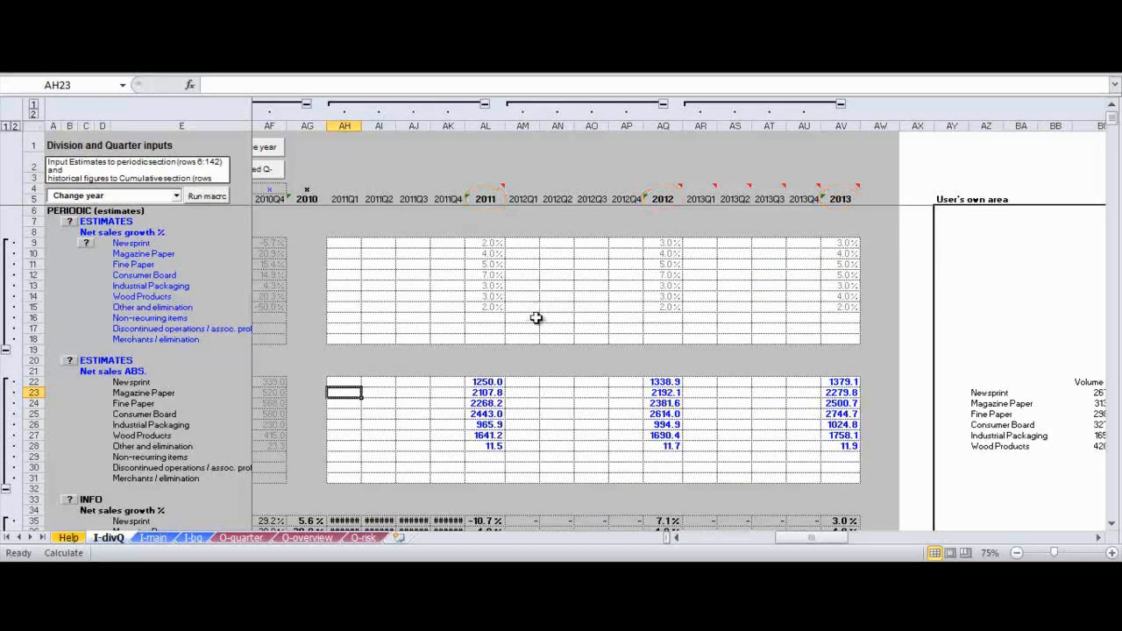
pyautogui.click(494, 382)
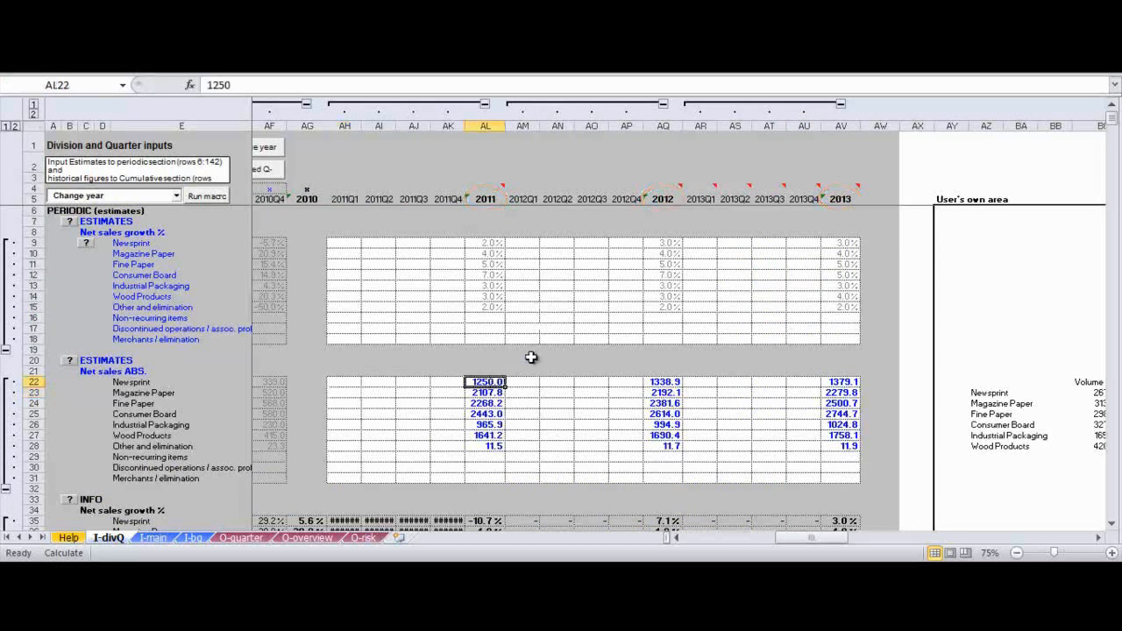
pyautogui.write('1300')
pyautogui.press('Return')
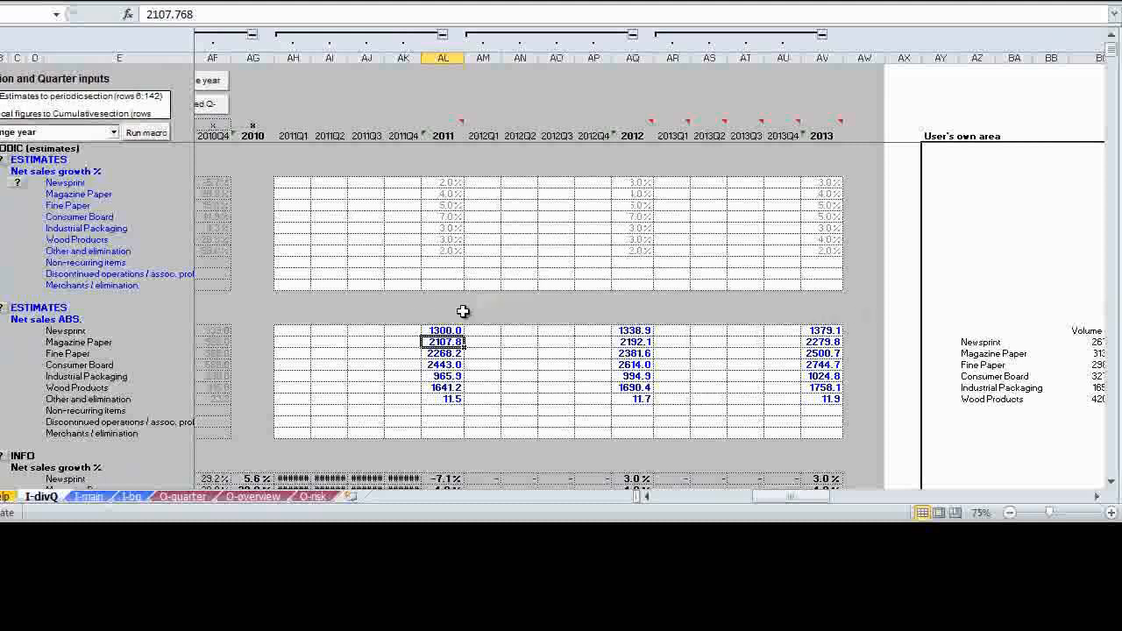
# Enter 2011 quarterly Newsprint absolute net sales estimates of 275, 325, 250 and 300 for Q1 to Q4.
pyautogui.click(302, 330)
pyautogui.write('275')
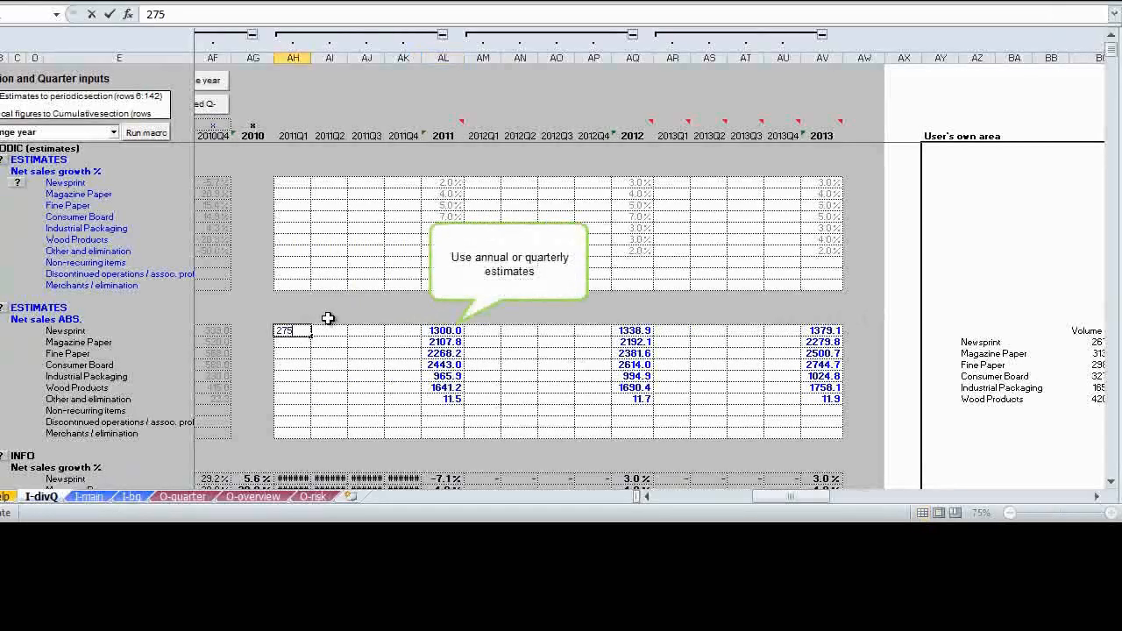
pyautogui.press('Tab')
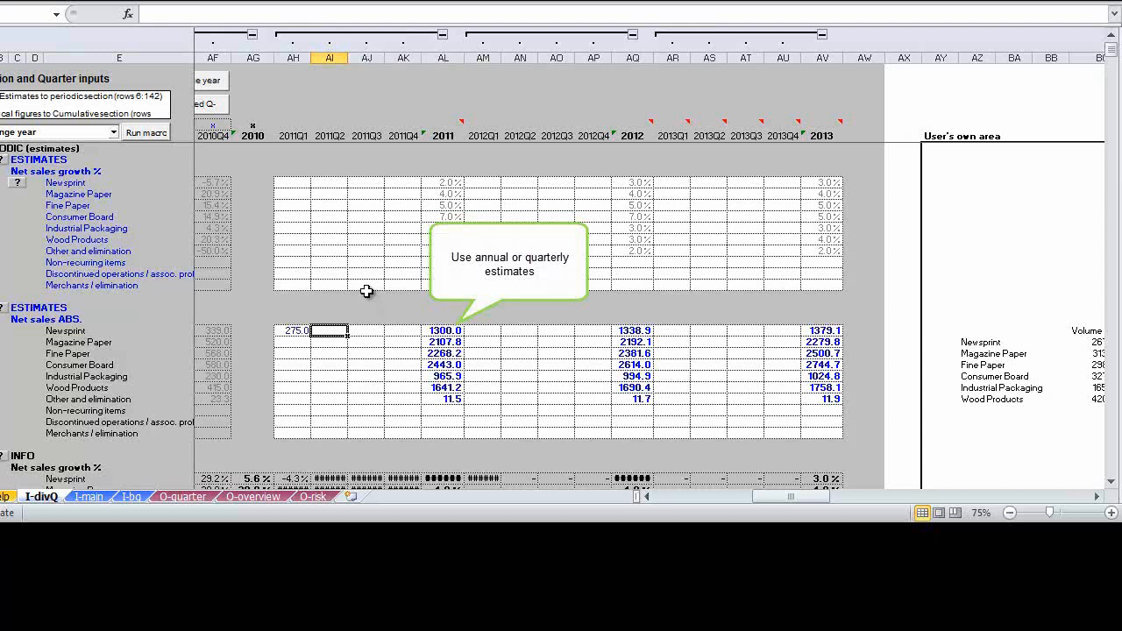
pyautogui.write('325')
pyautogui.press('Return')
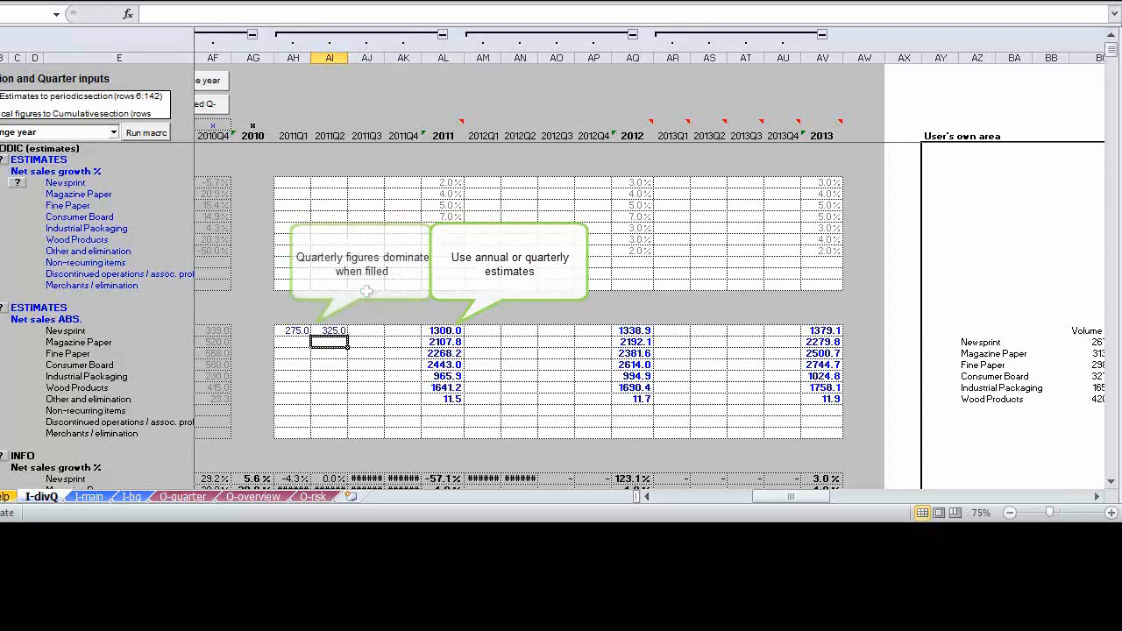
pyautogui.click(372, 328)
pyautogui.write('250')
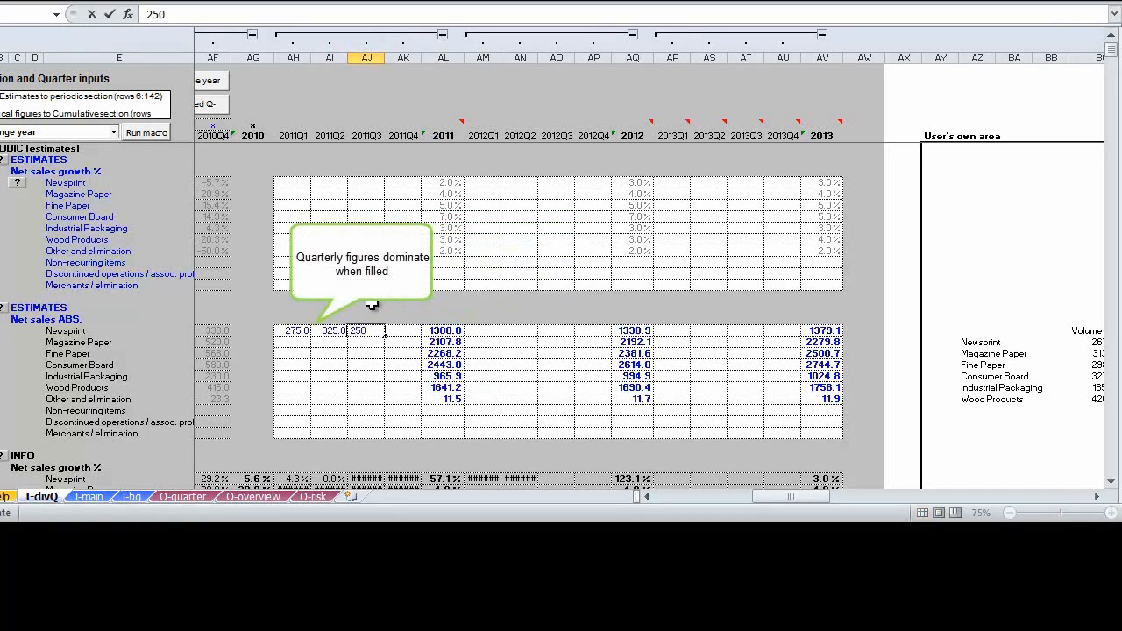
pyautogui.press('Return')
pyautogui.click(403, 331)
pyautogui.write('300')
pyautogui.press('Return')
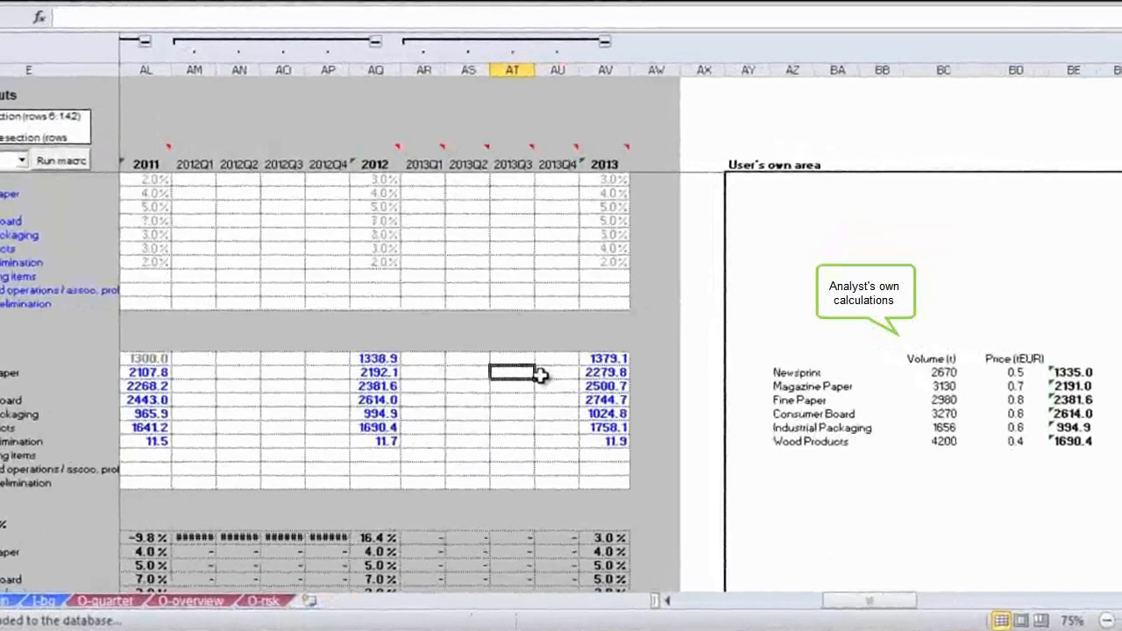
# Link the 2012 Newsprint absolute net sales estimate to the Newsprint result in the user's own calculation area.
pyautogui.click(387, 357)
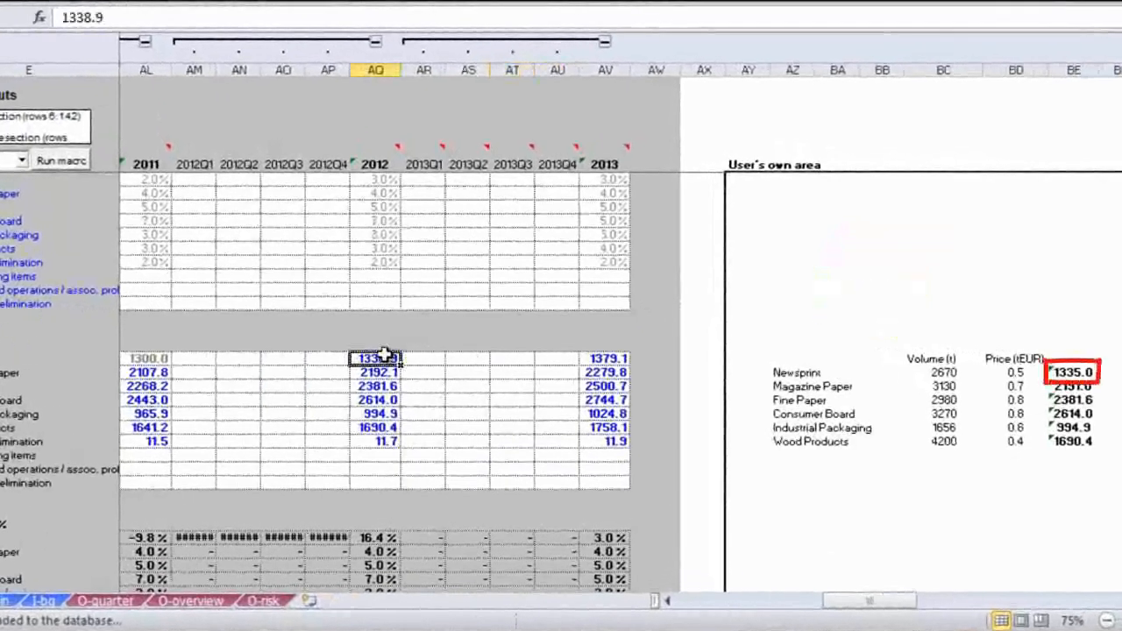
pyautogui.write('=')
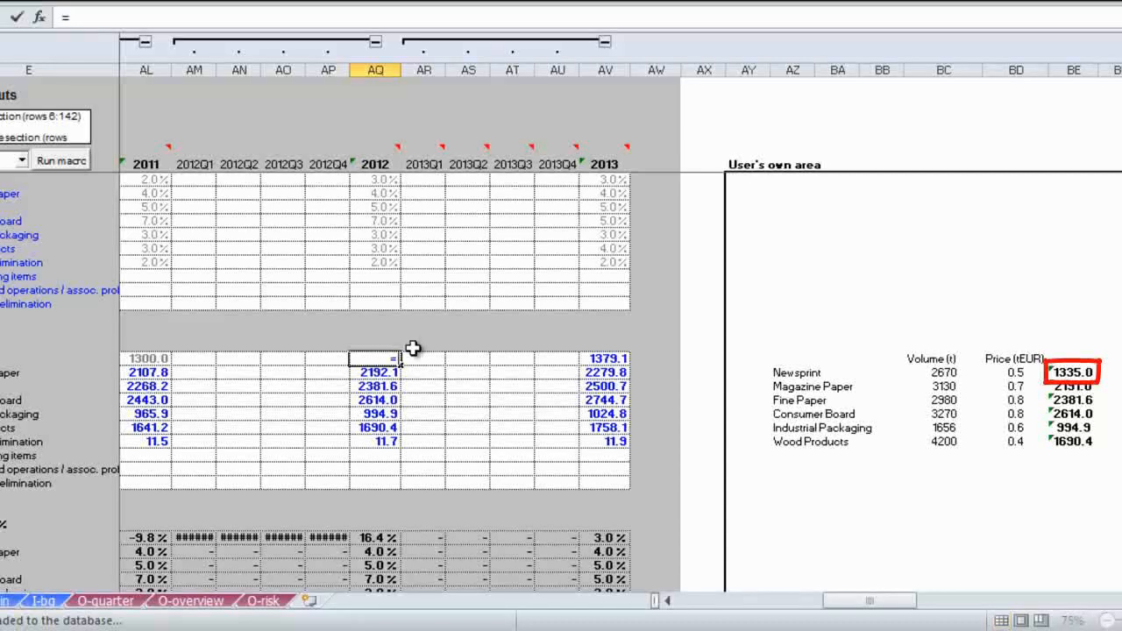
pyautogui.click(1067, 372)
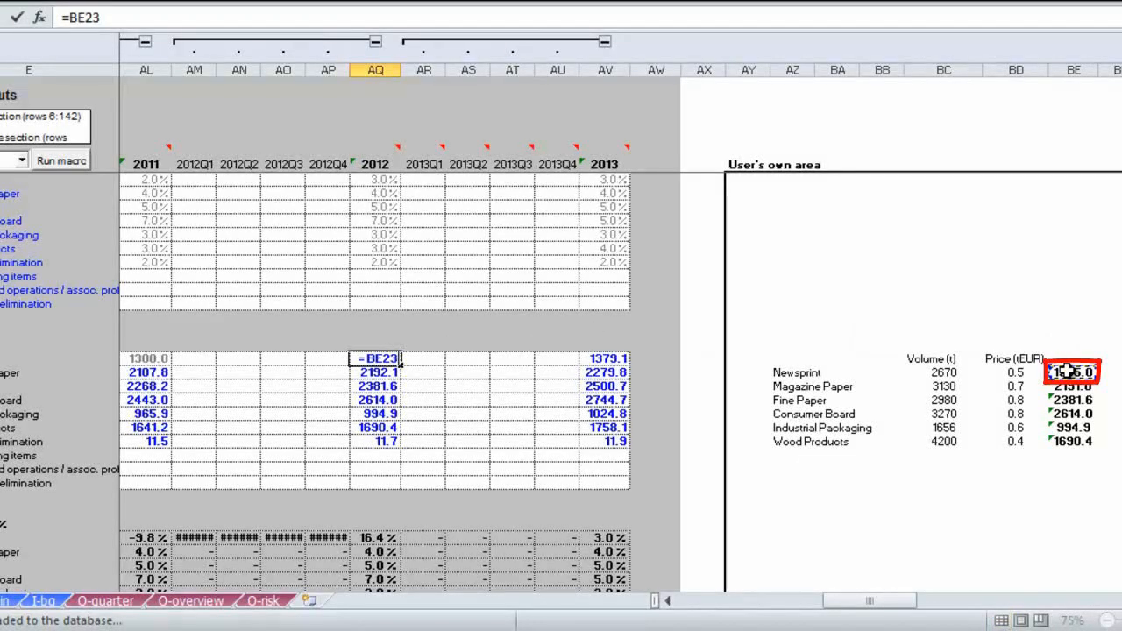
pyautogui.press('Return')
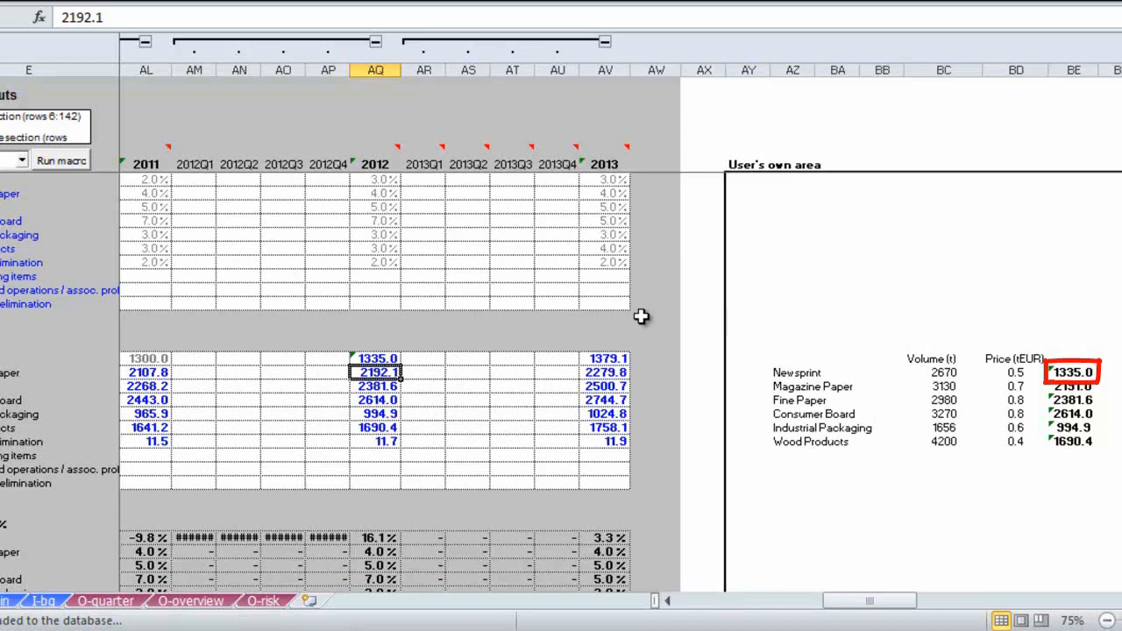
pyautogui.click(388, 360)
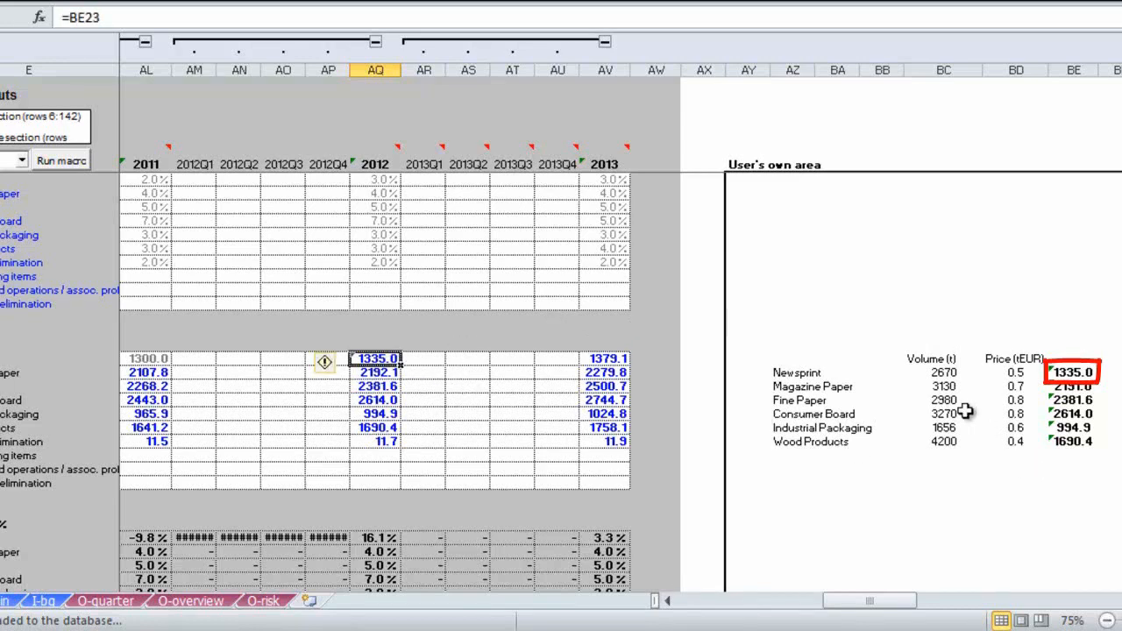
# Set the Newsprint volume in the user's own calculation area to 2700.
pyautogui.click(944, 372)
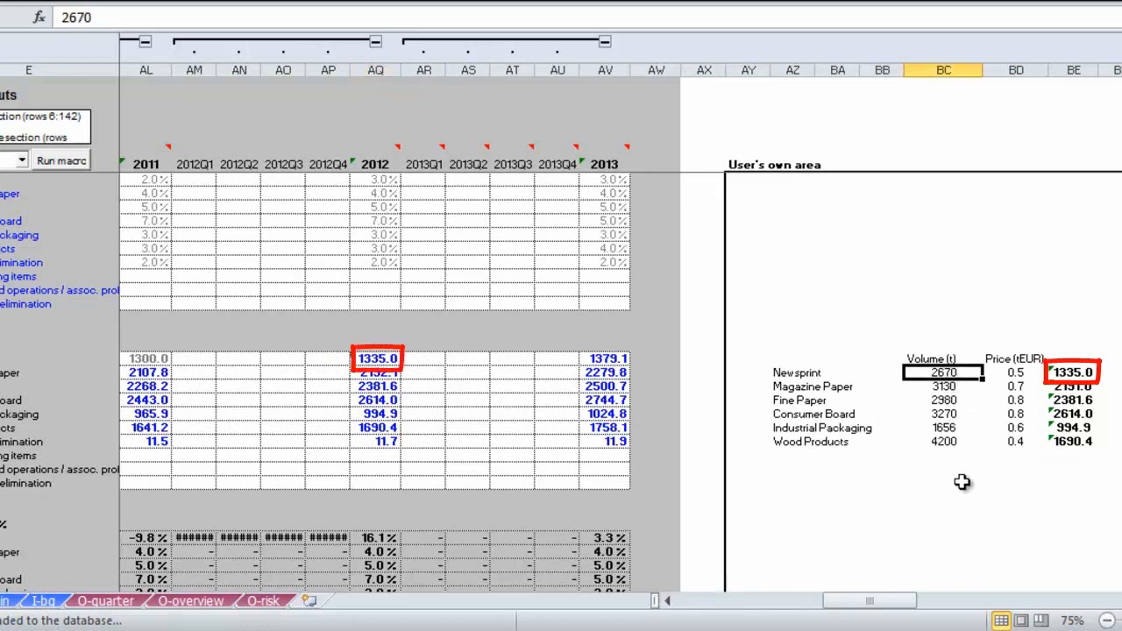
pyautogui.write('2700')
pyautogui.press('Return')
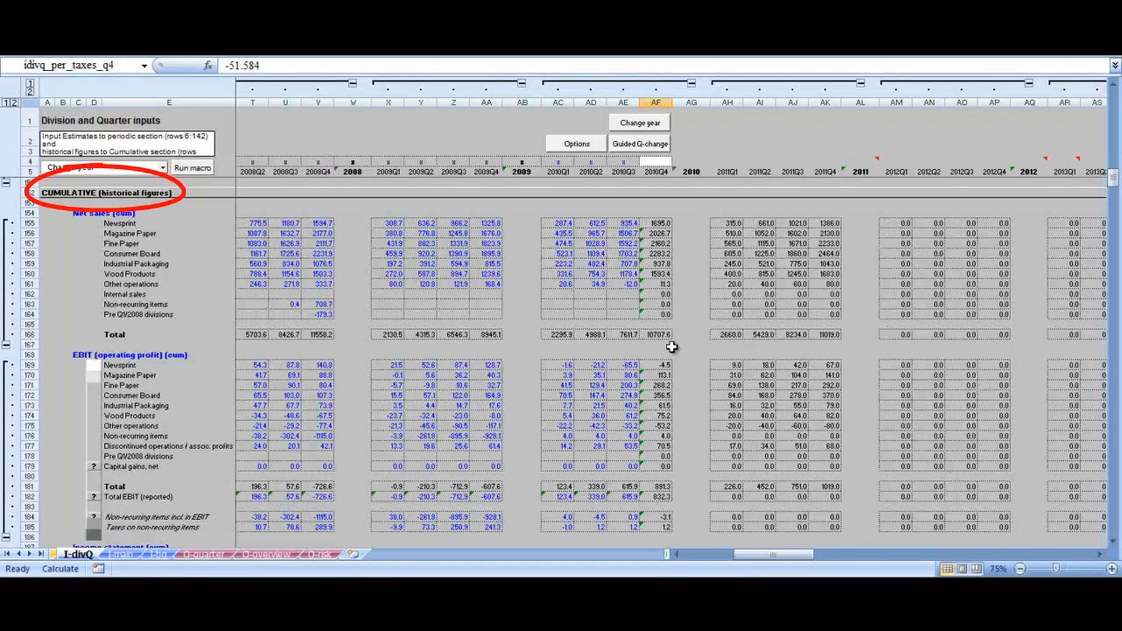
# Mark the 2010Q4 column as actualized with an x.
pyautogui.click(590, 224)
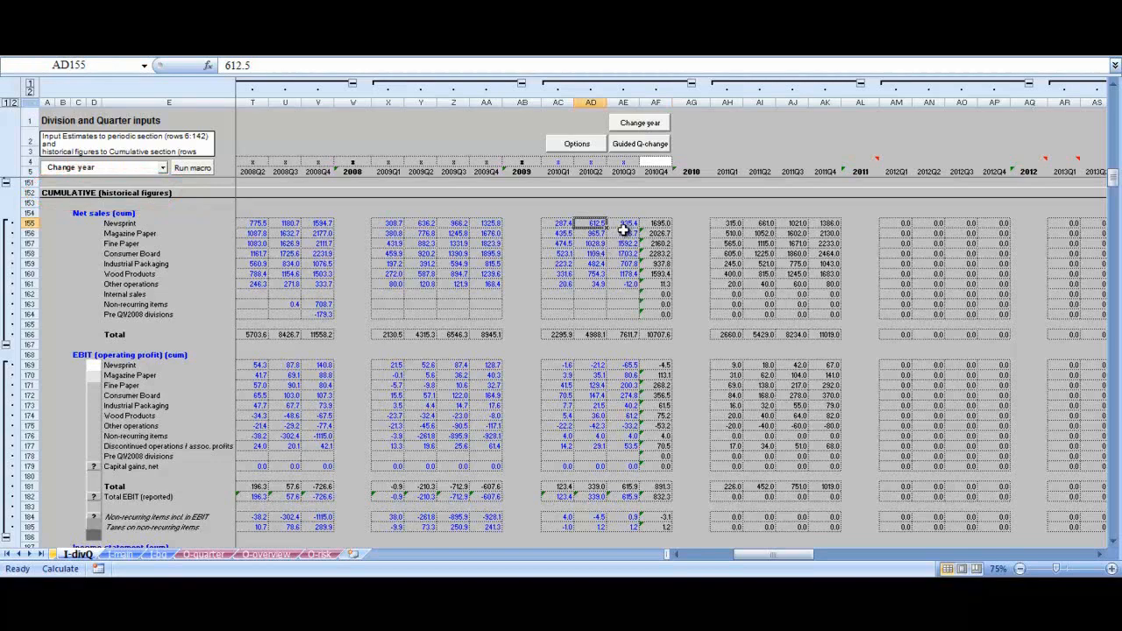
pyautogui.click(626, 225)
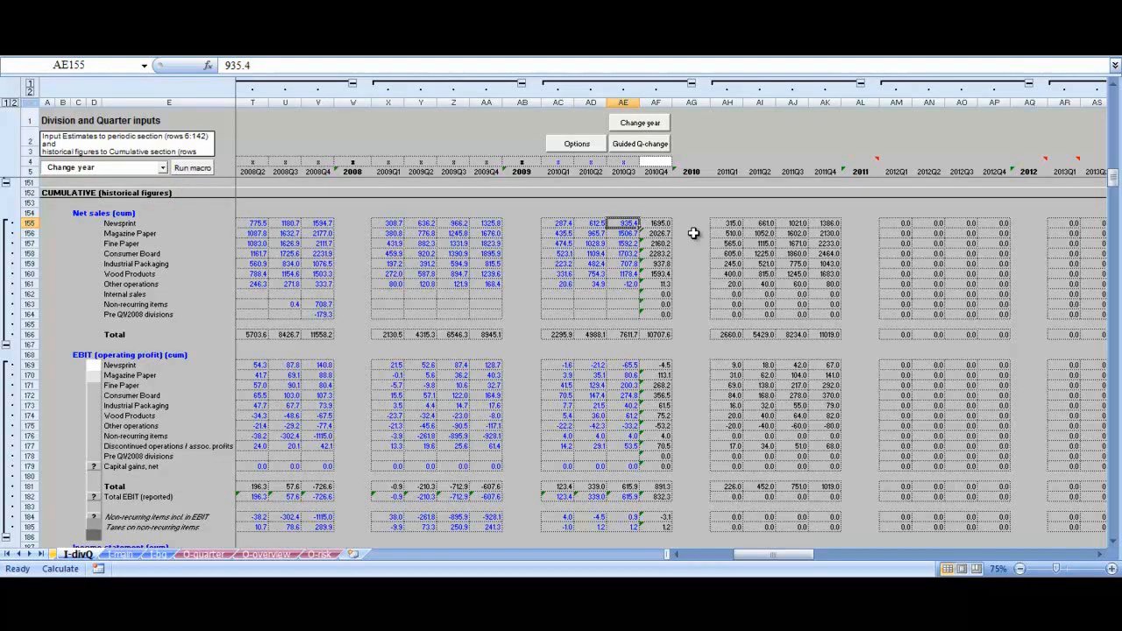
pyautogui.click(660, 162)
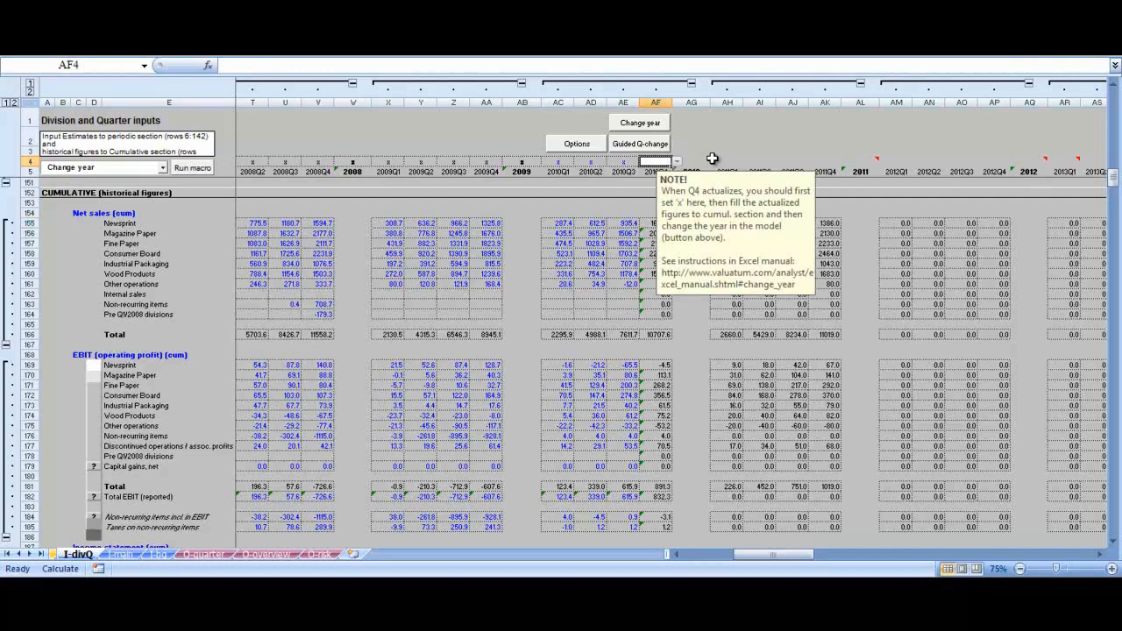
pyautogui.write('x')
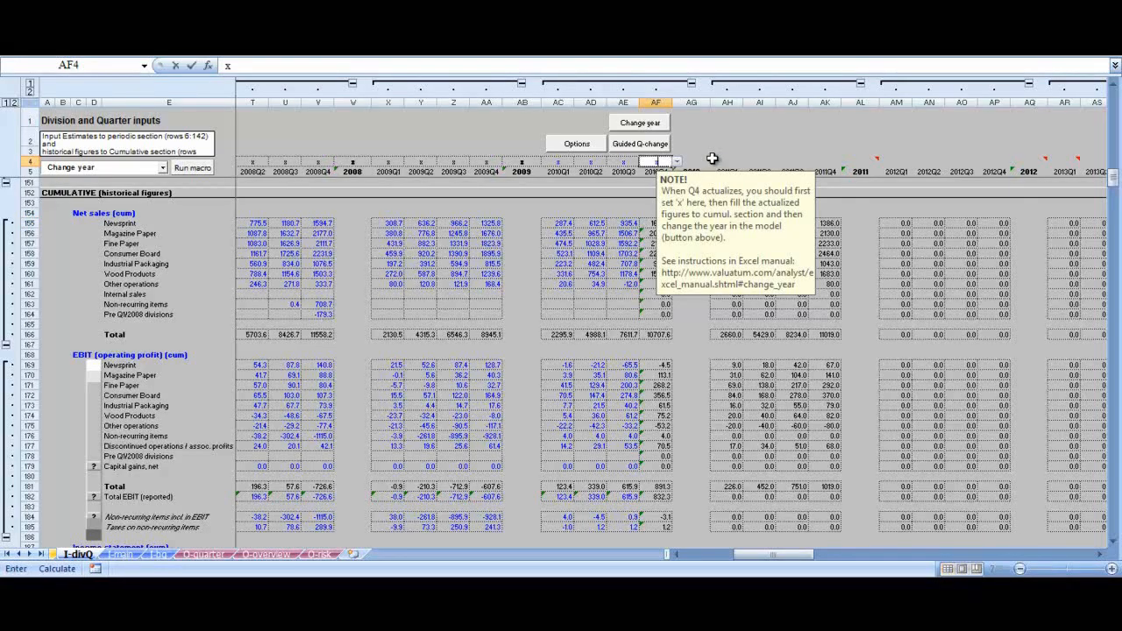
pyautogui.press('Return')
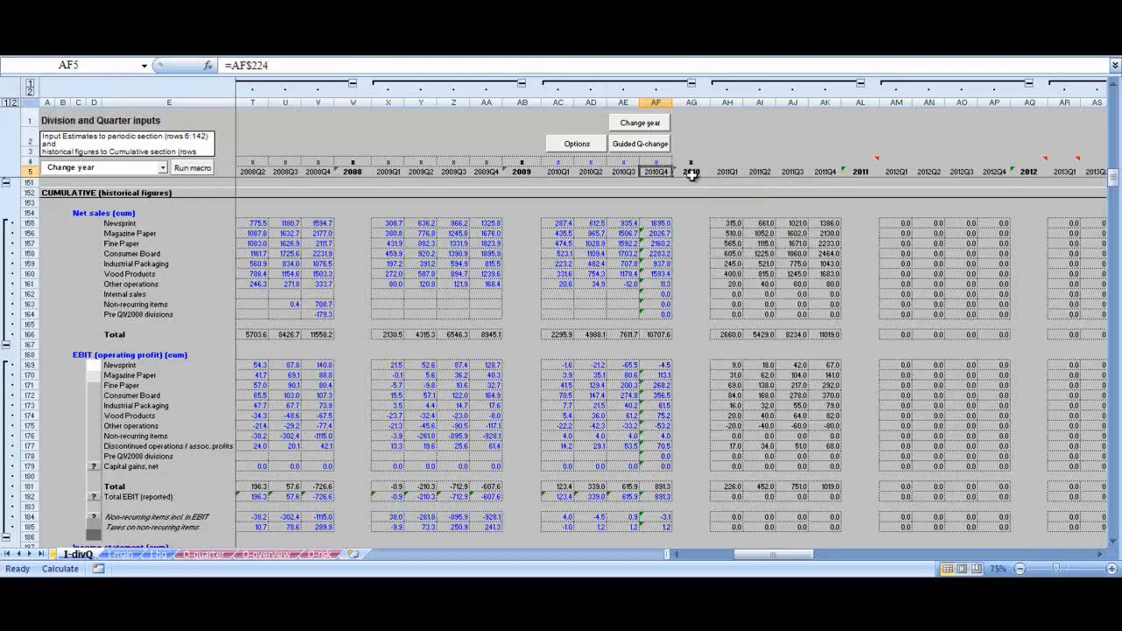
# Set the 2010Q4 cumulative Newsprint net sales to 1725.
pyautogui.click(668, 225)
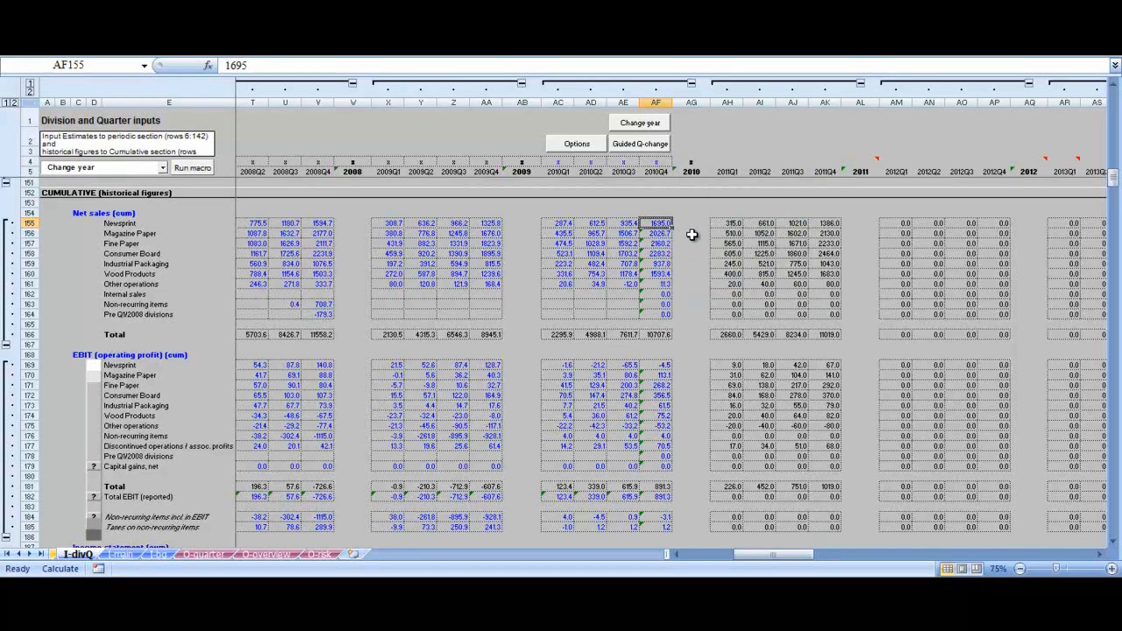
pyautogui.write('1725')
pyautogui.press('Return')
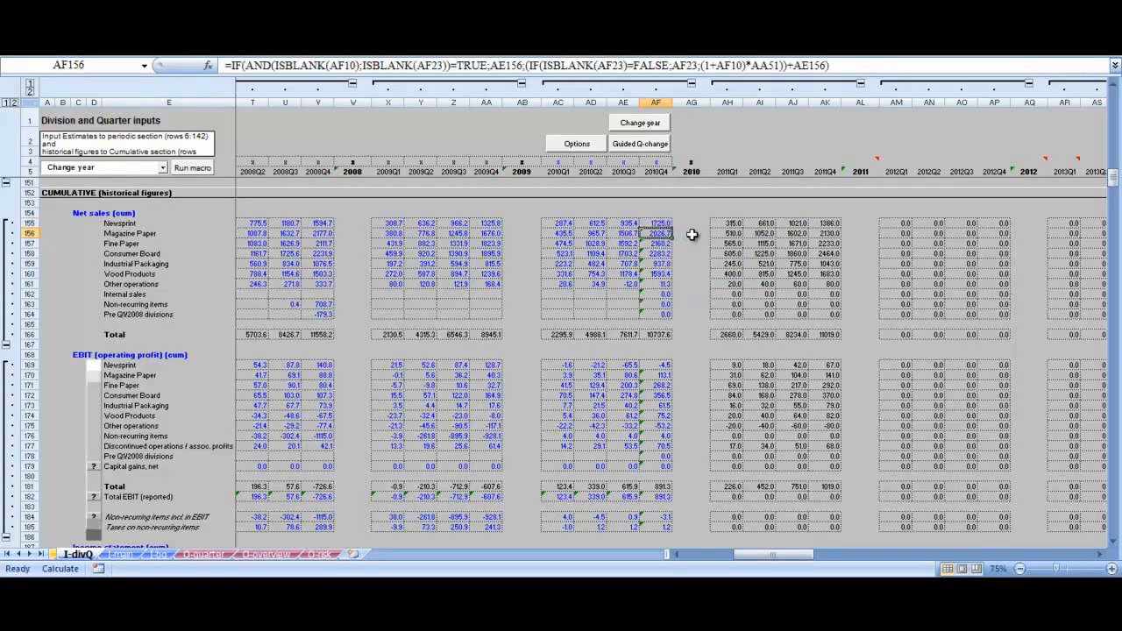
# Set the 2010Q4 cumulative Newsprint EBIT to -14.5.
pyautogui.click(666, 366)
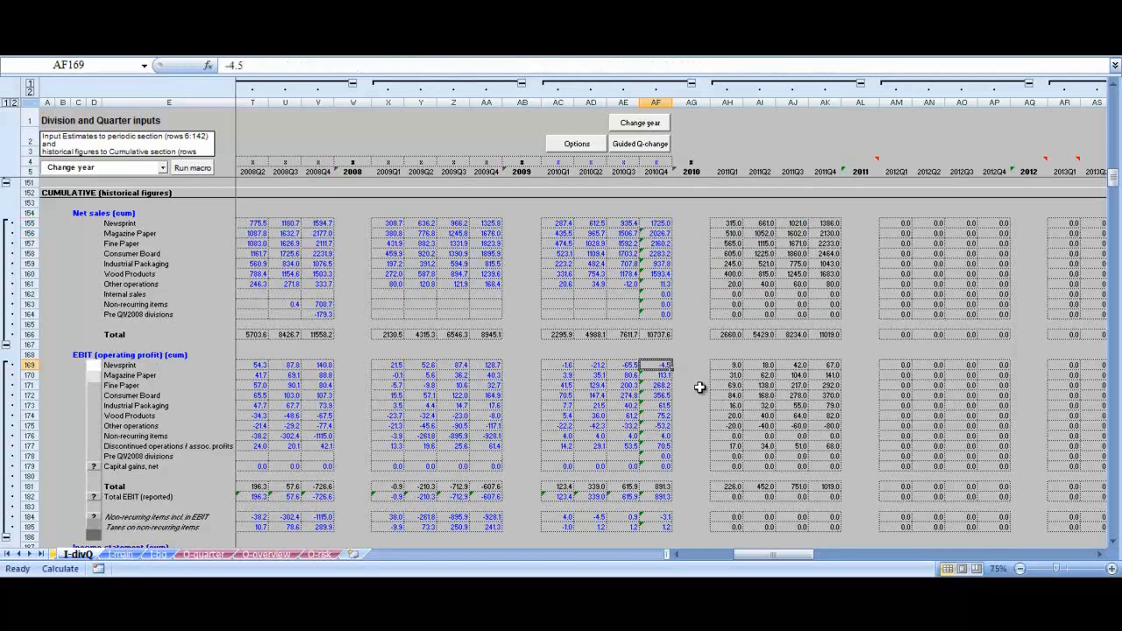
pyautogui.write('-')
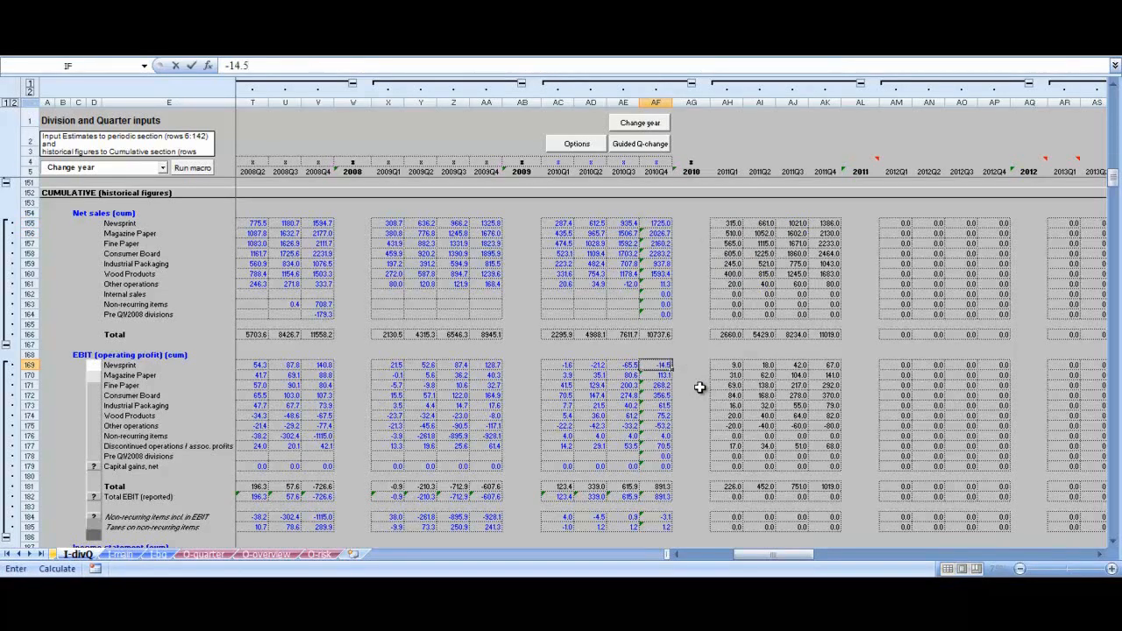
pyautogui.press('Return')
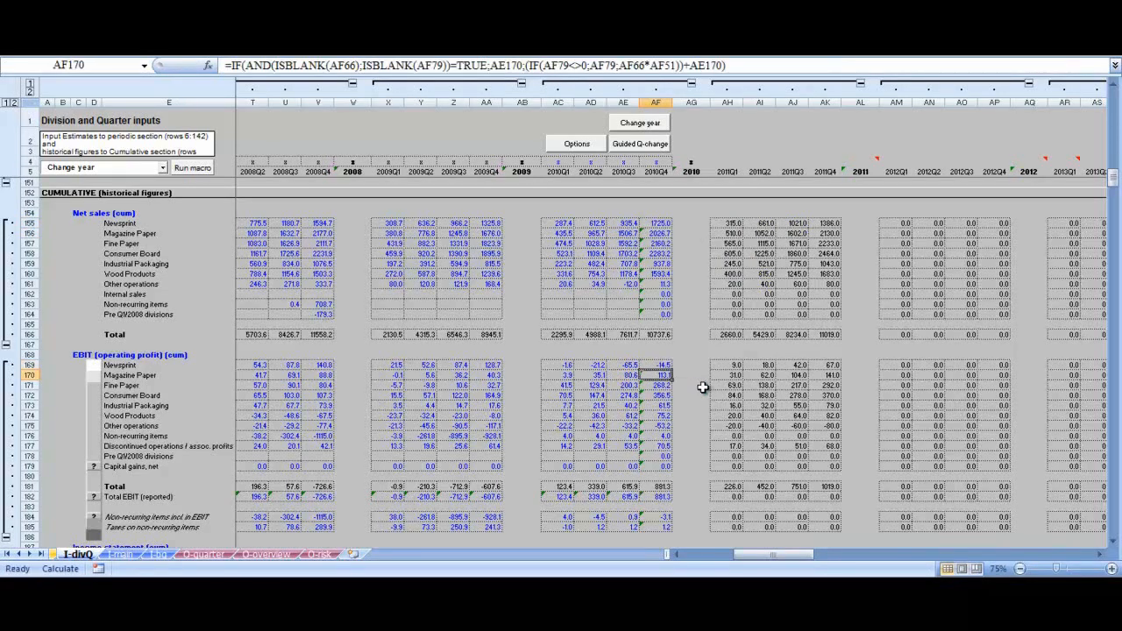
# Review the cumulative income statement, then examine the I-main sheet's income statement financial expense and income rows.
pyautogui.scroll(-4, 704, 389)
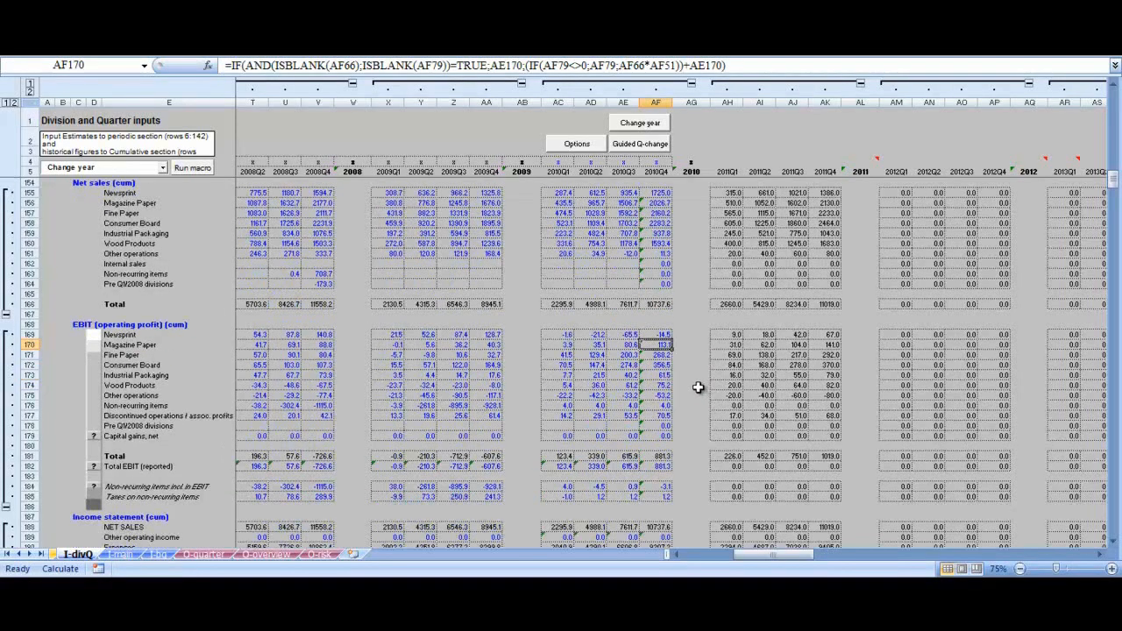
pyautogui.scroll(-5, 689, 386)
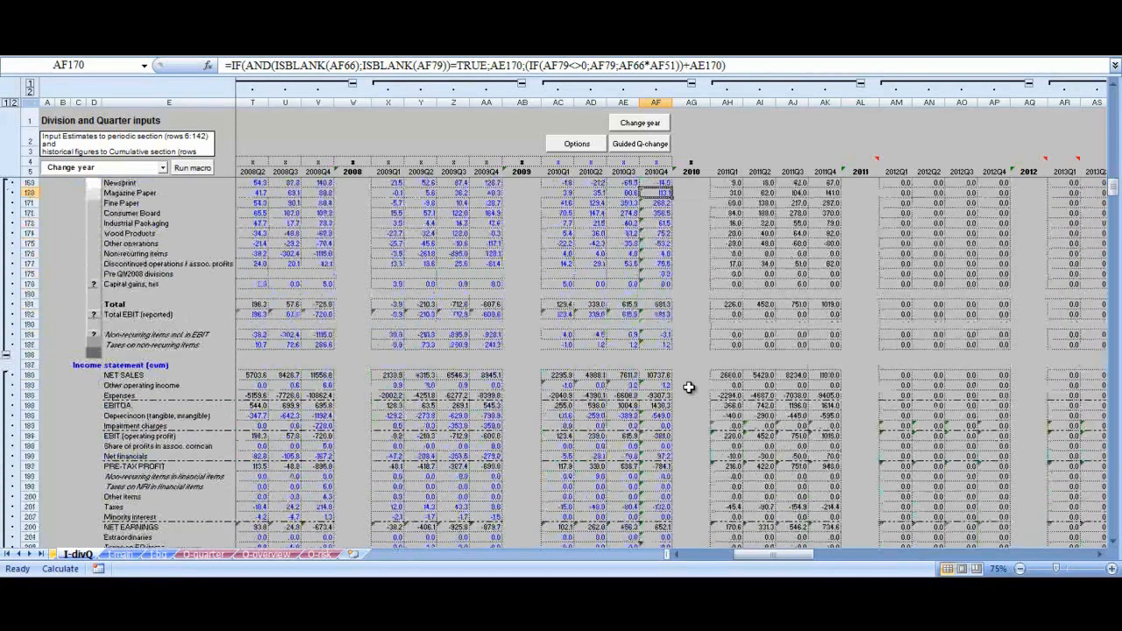
pyautogui.scroll(-1, 689, 387)
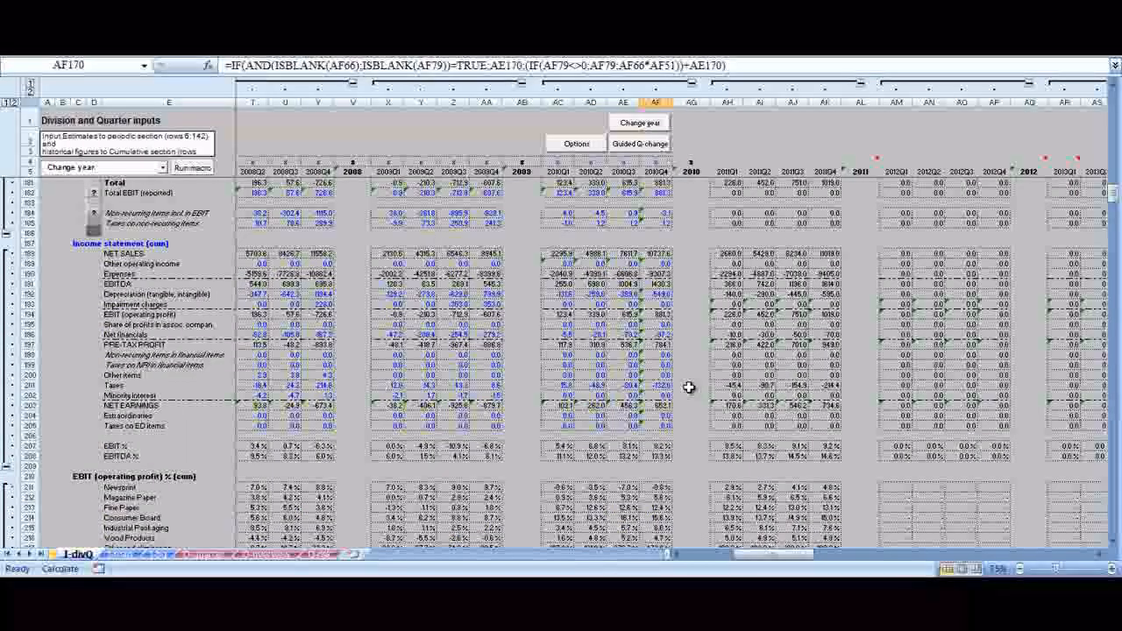
pyautogui.click(119, 554)
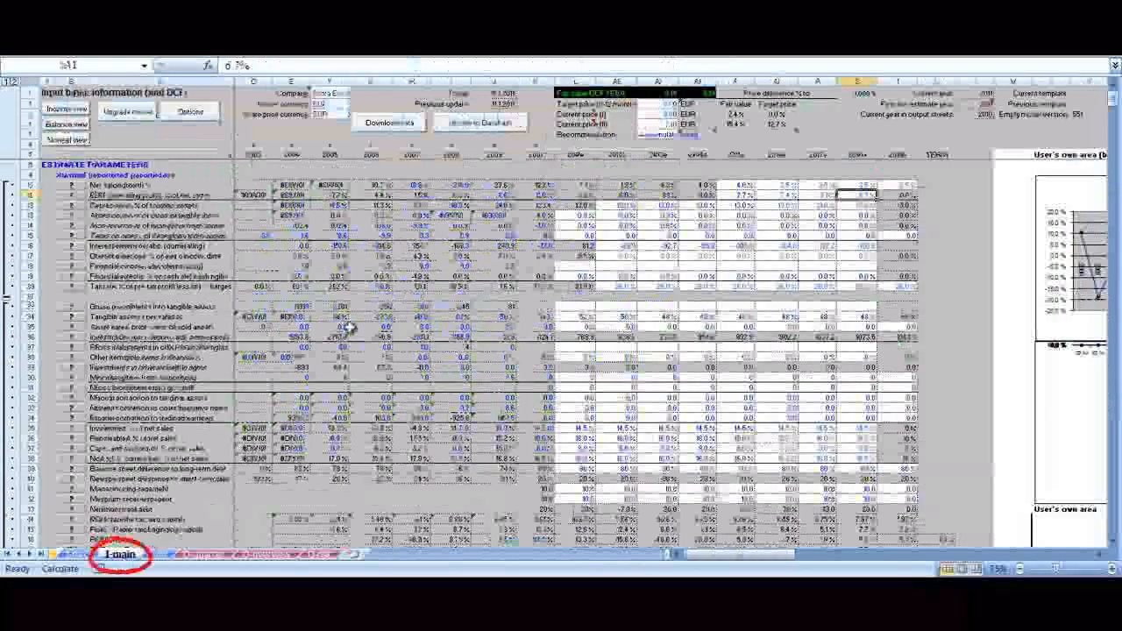
pyautogui.scroll(-15, 380, 330)
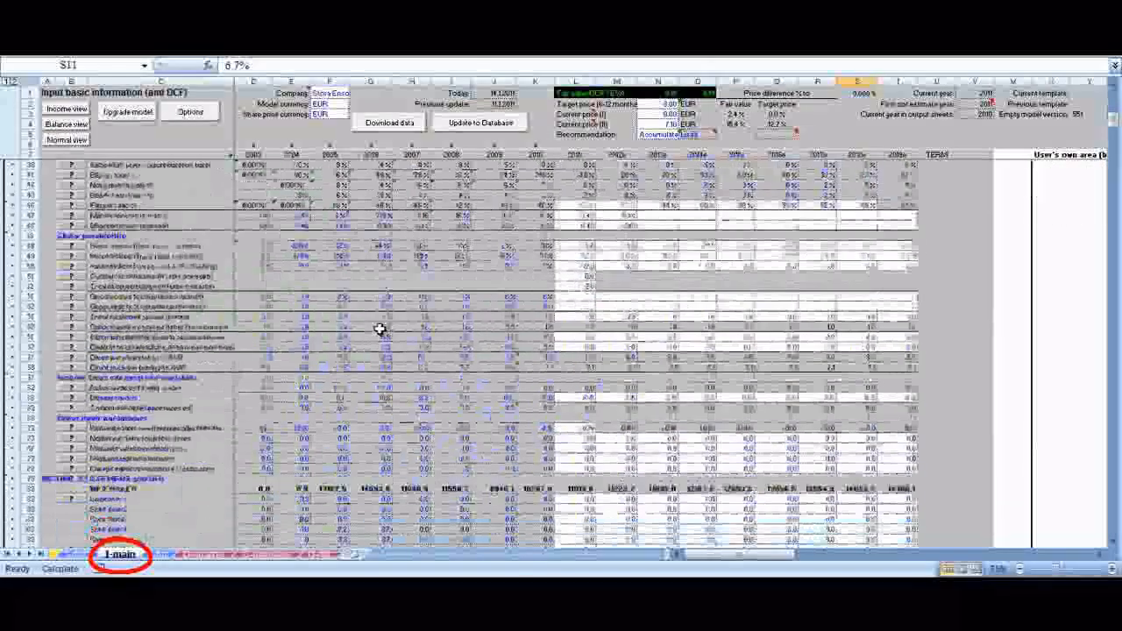
pyautogui.scroll(-8, 379, 330)
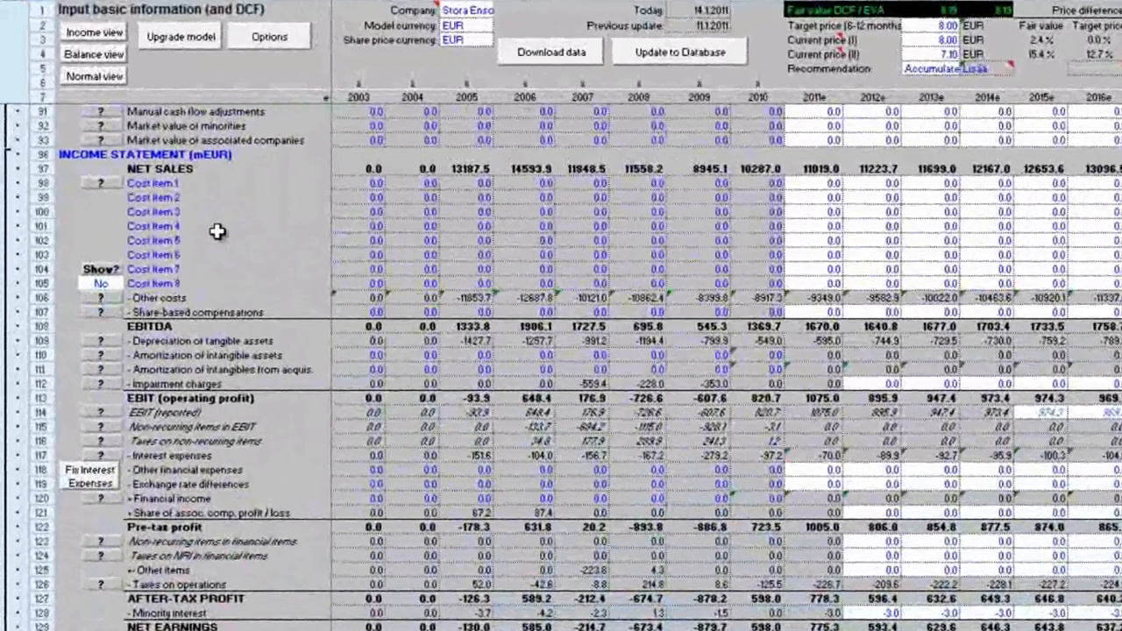
pyautogui.click(75, 154)
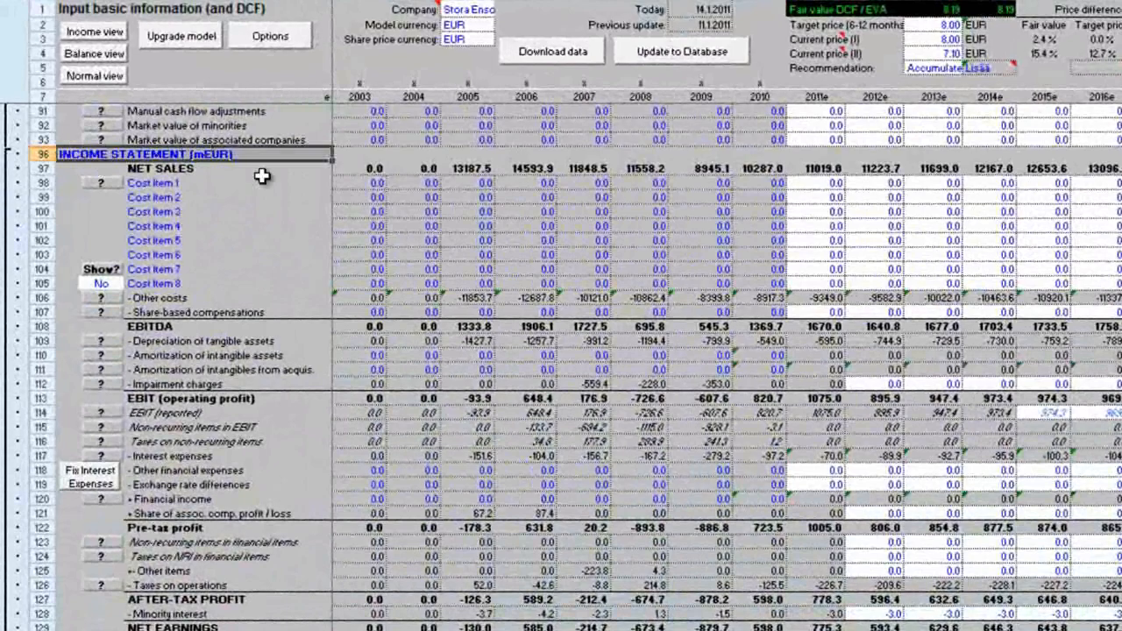
pyautogui.click(766, 350)
pyautogui.scroll(-1, 772, 367)
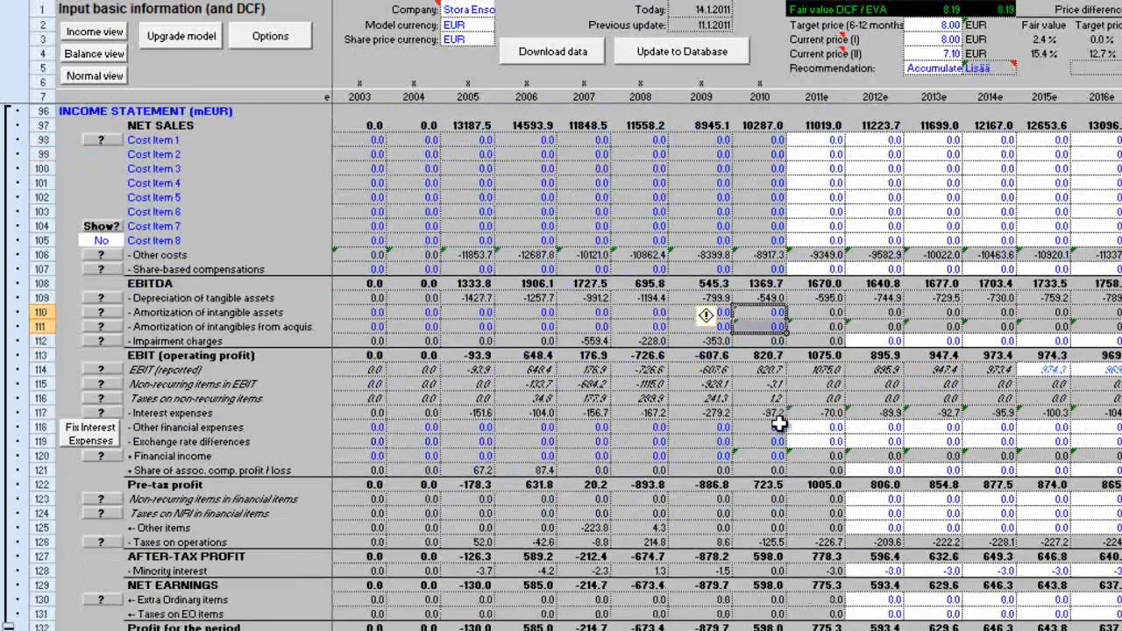
pyautogui.moveTo(777, 424); pyautogui.dragTo(772, 453)
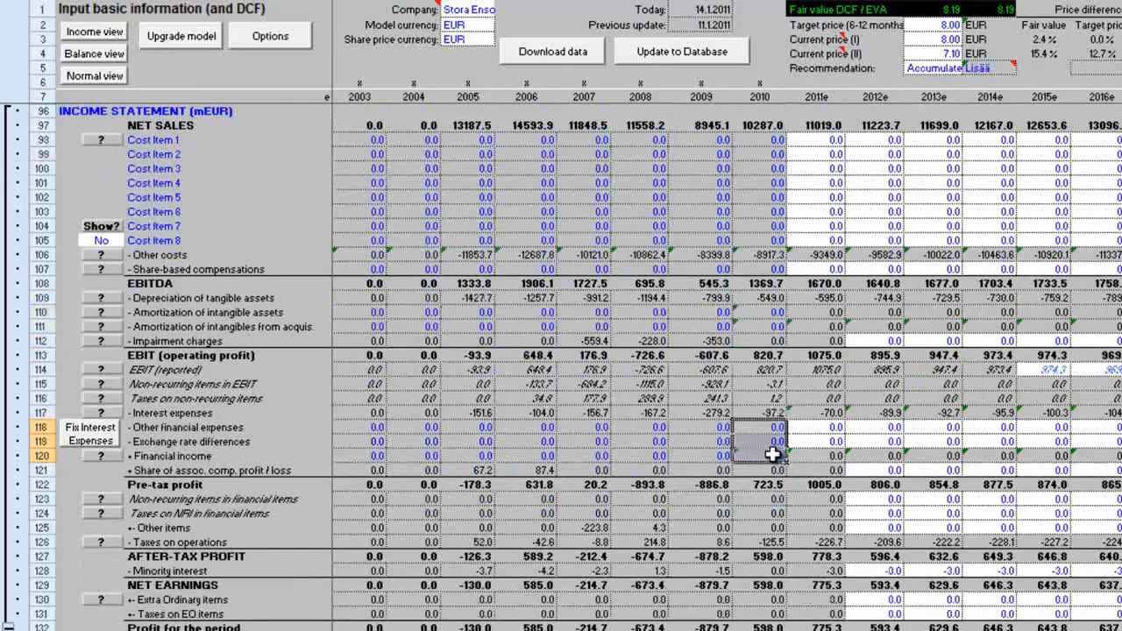
pyautogui.click(885, 426)
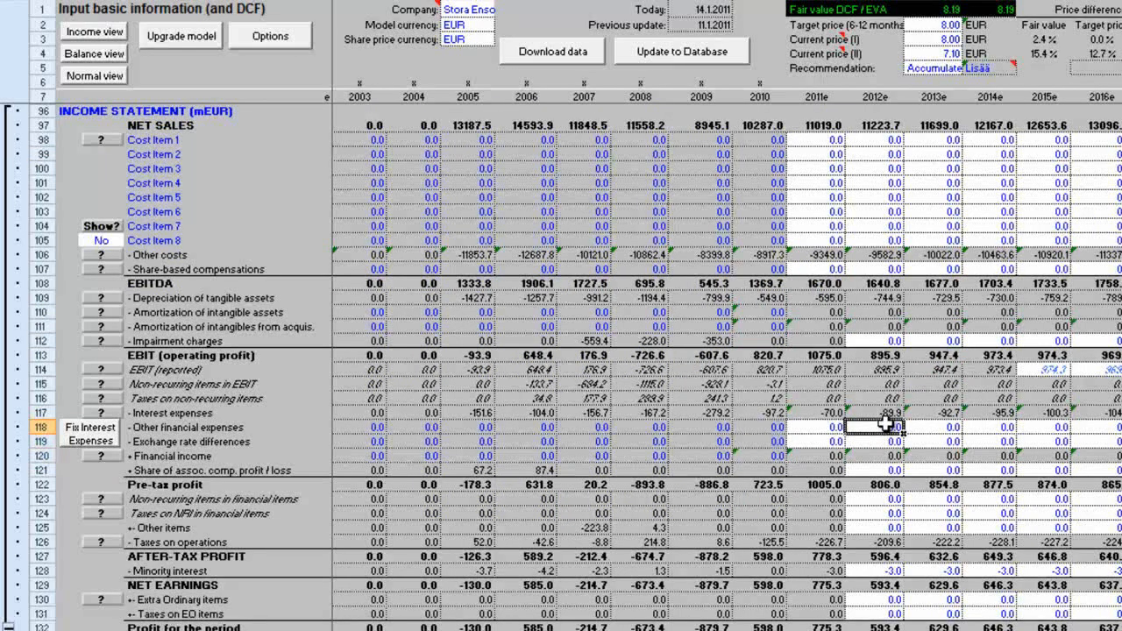
# Select and review the 2010 balance sheet asset and liability values on the I-main sheet.
pyautogui.scroll(-10, 886, 425)
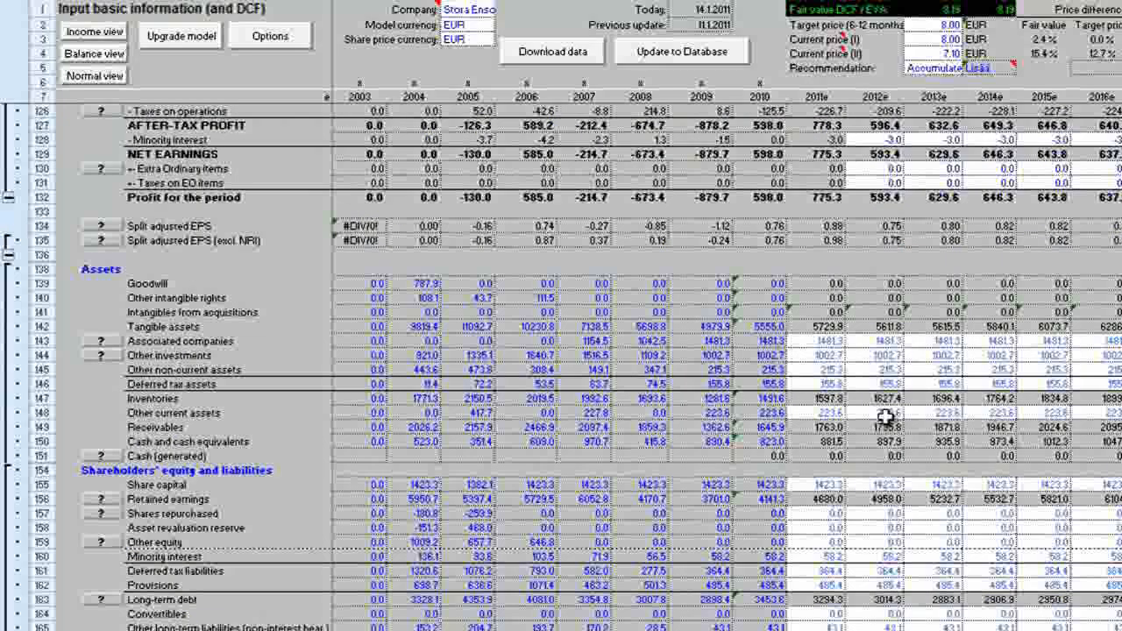
pyautogui.moveTo(772, 283); pyautogui.dragTo(782, 439)
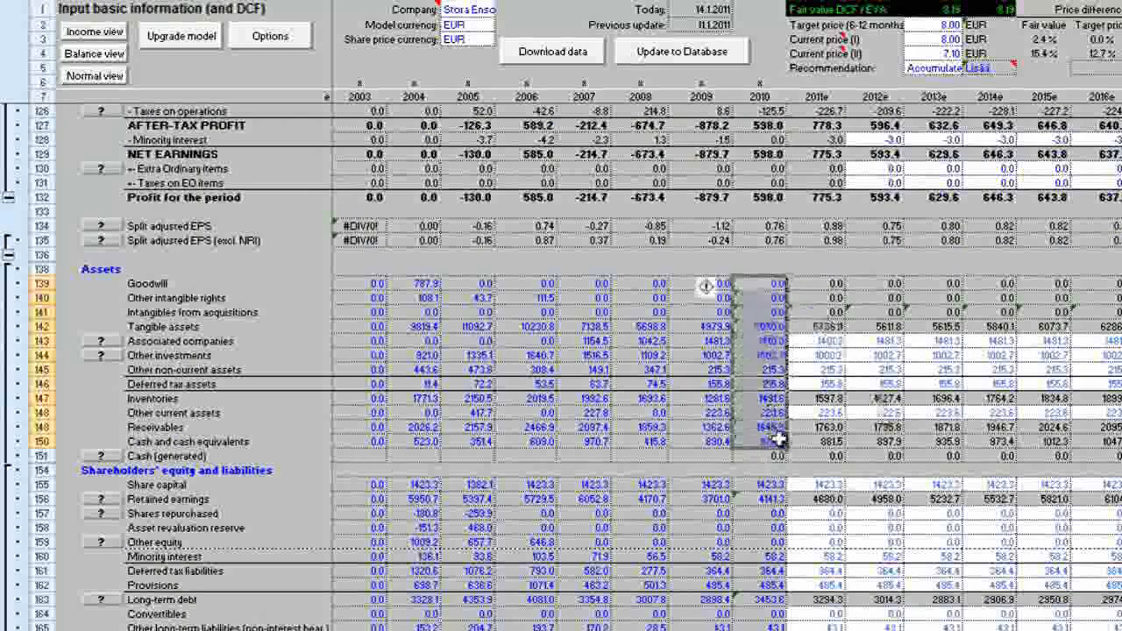
pyautogui.scroll(-2, 829, 474)
pyautogui.moveTo(777, 397); pyautogui.dragTo(764, 585)
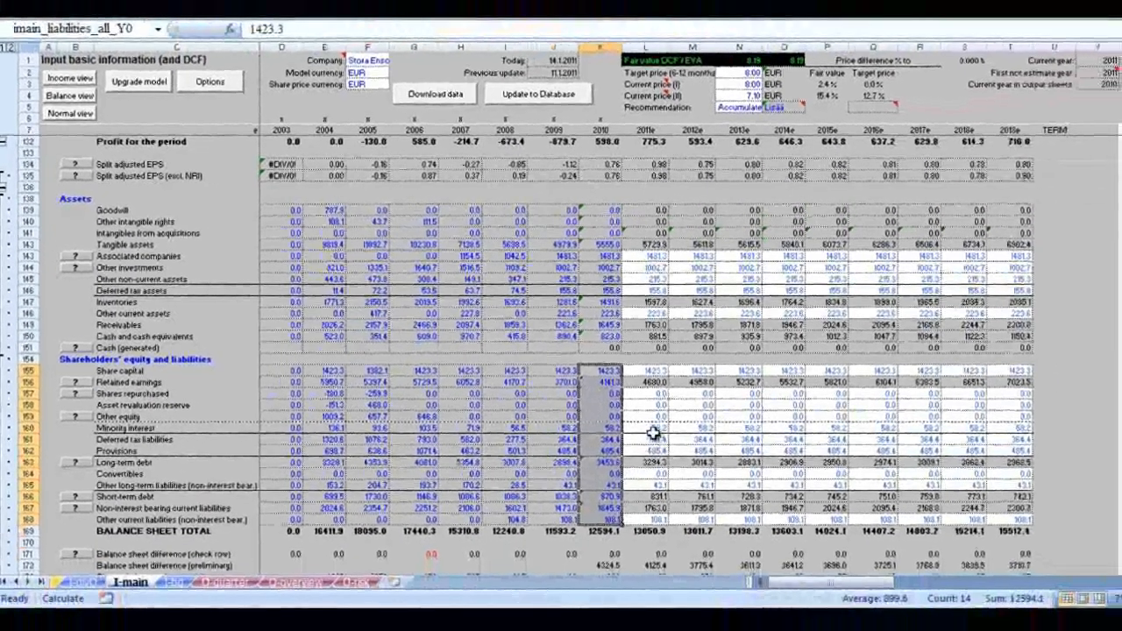
pyautogui.scroll(-1, 653, 433)
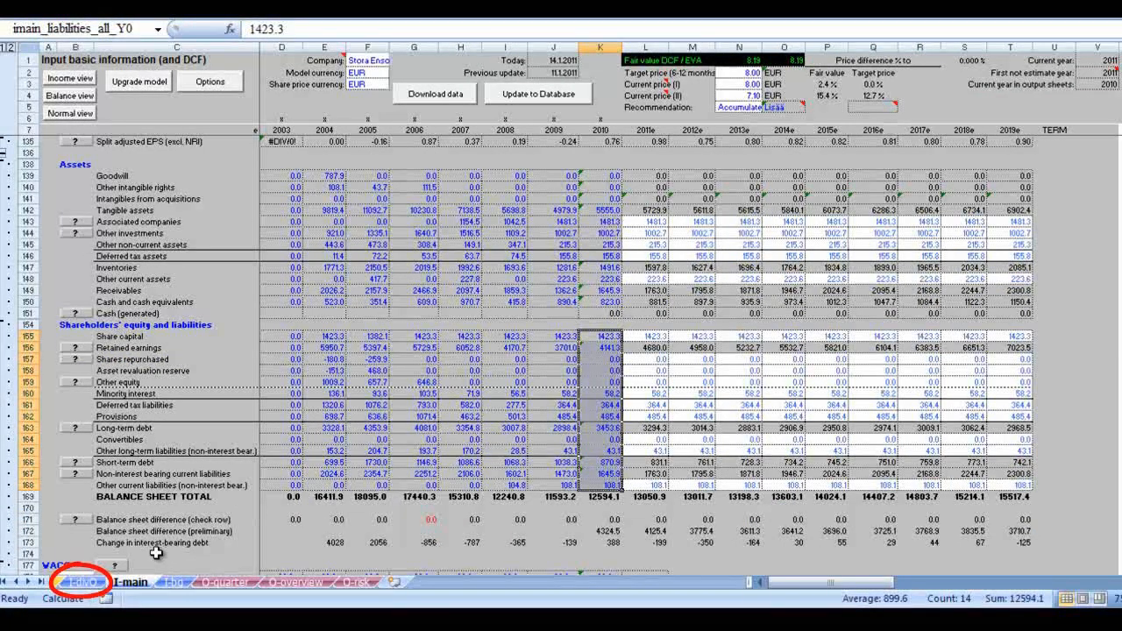
# Run the Change year operation from the I-divQ sheet and confirm it.
pyautogui.click(88, 584)
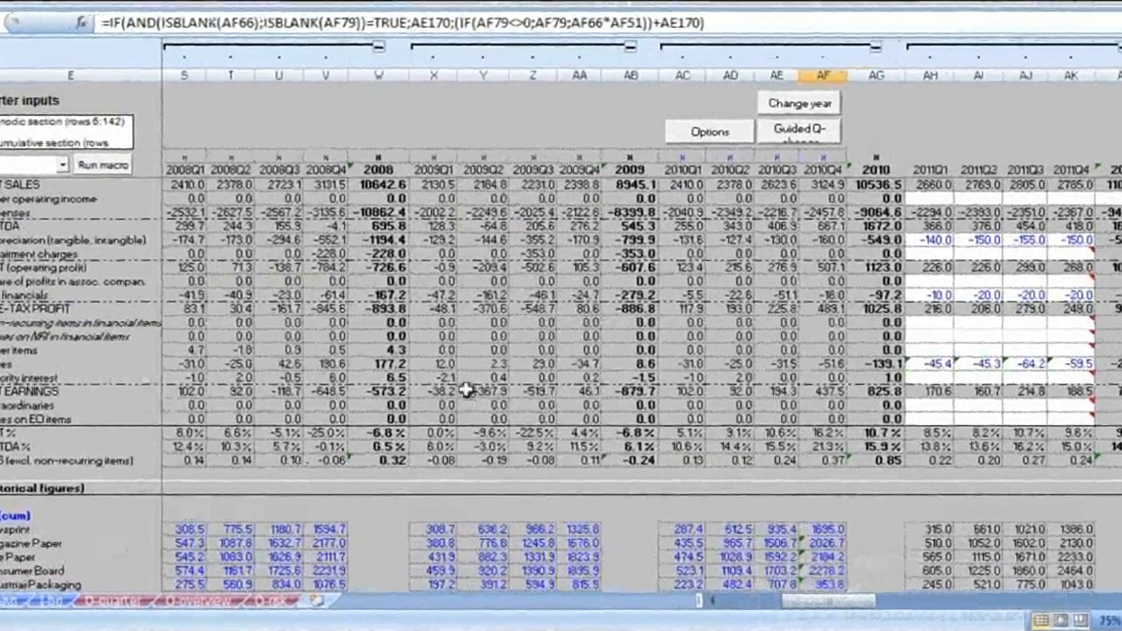
pyautogui.click(801, 104)
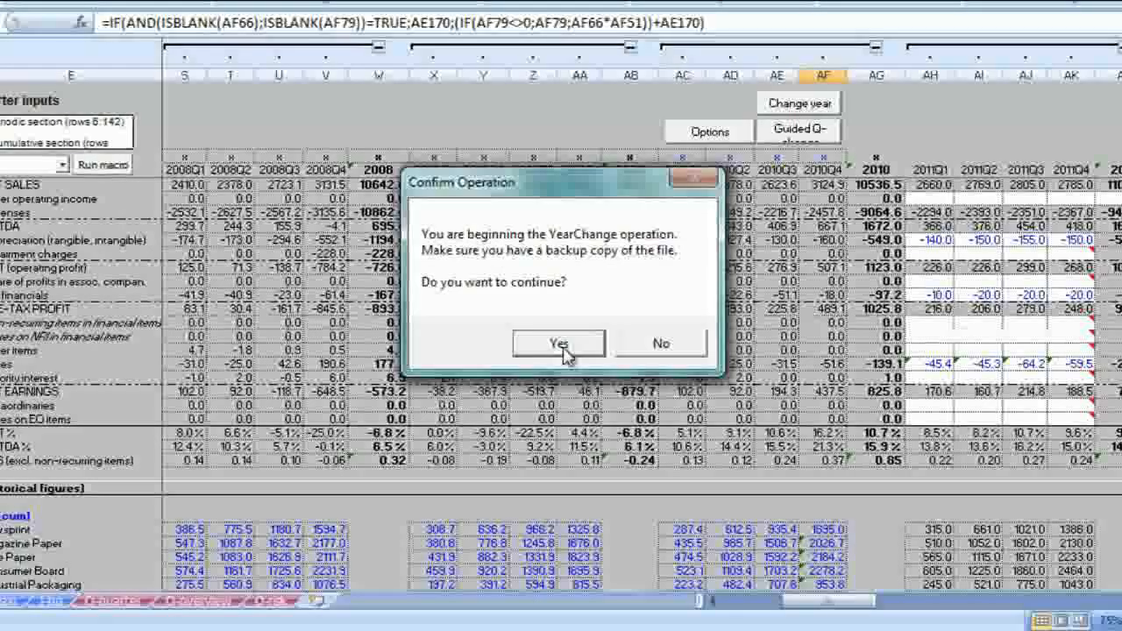
pyautogui.click(564, 349)
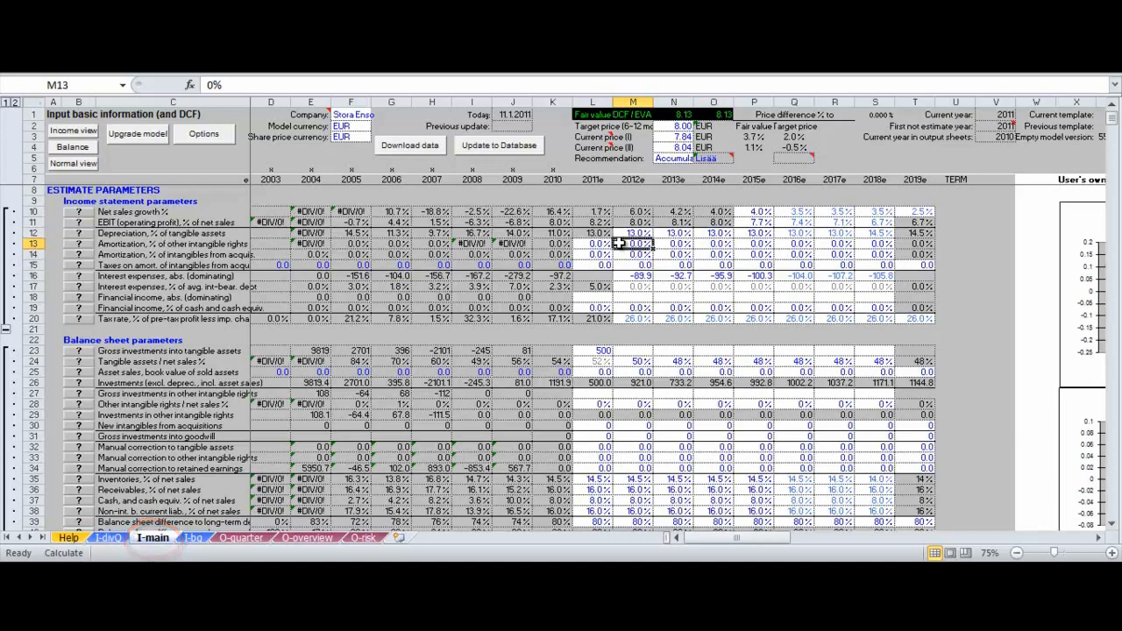
# Set 2012e depreciation to 14% and 2013e to 13.5% of tangible assets, and view that parameter's help.
pyautogui.click(639, 233)
pyautogui.write('14')
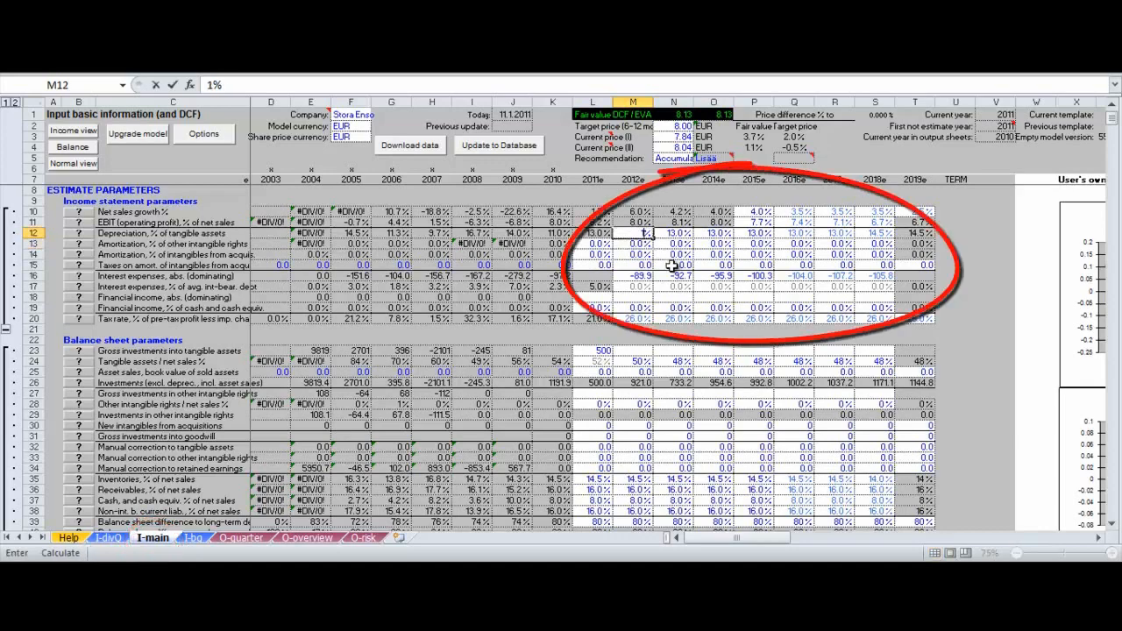
pyautogui.press('Tab')
pyautogui.write('13.5')
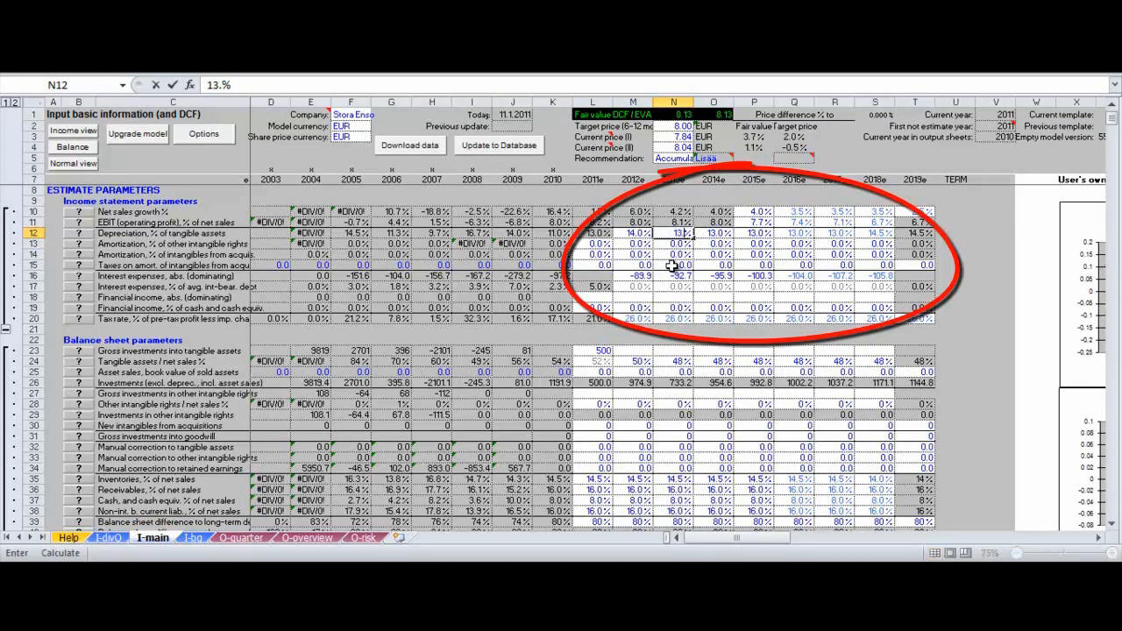
pyautogui.press('Return')
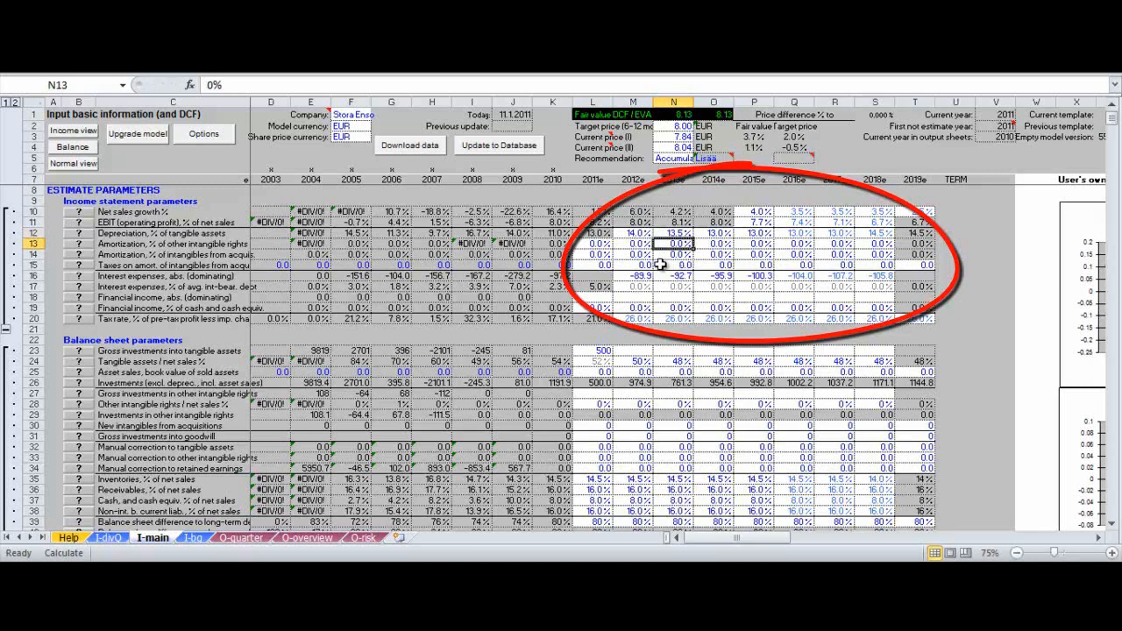
pyautogui.click(85, 234)
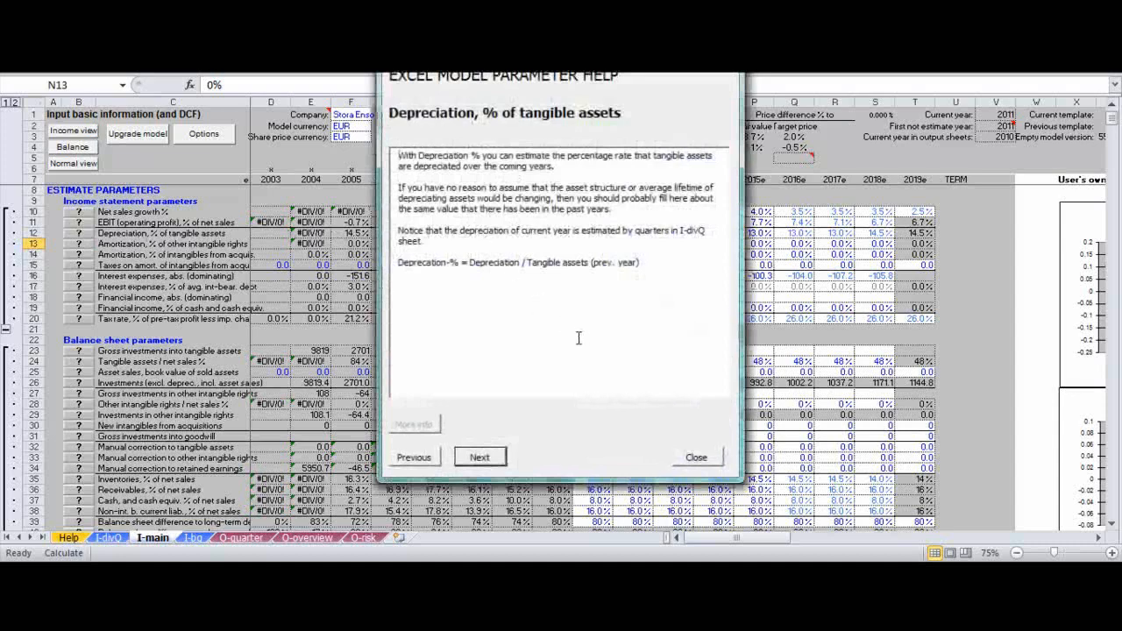
pyautogui.click(689, 456)
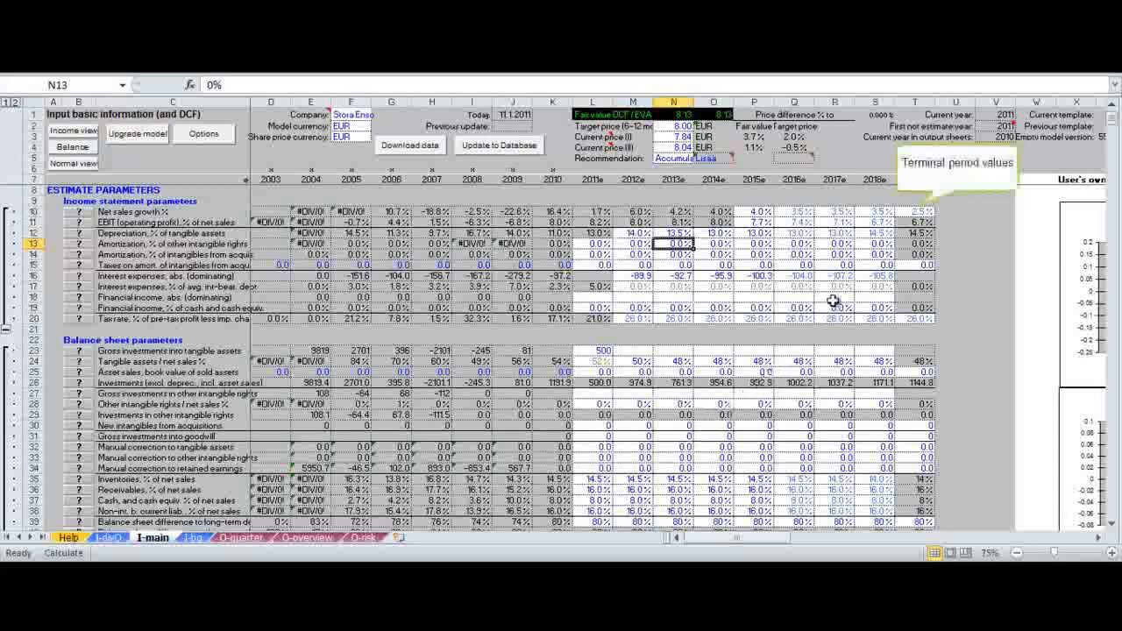
# Clear the 2018e depreciation percentage of tangible assets.
pyautogui.click(915, 212)
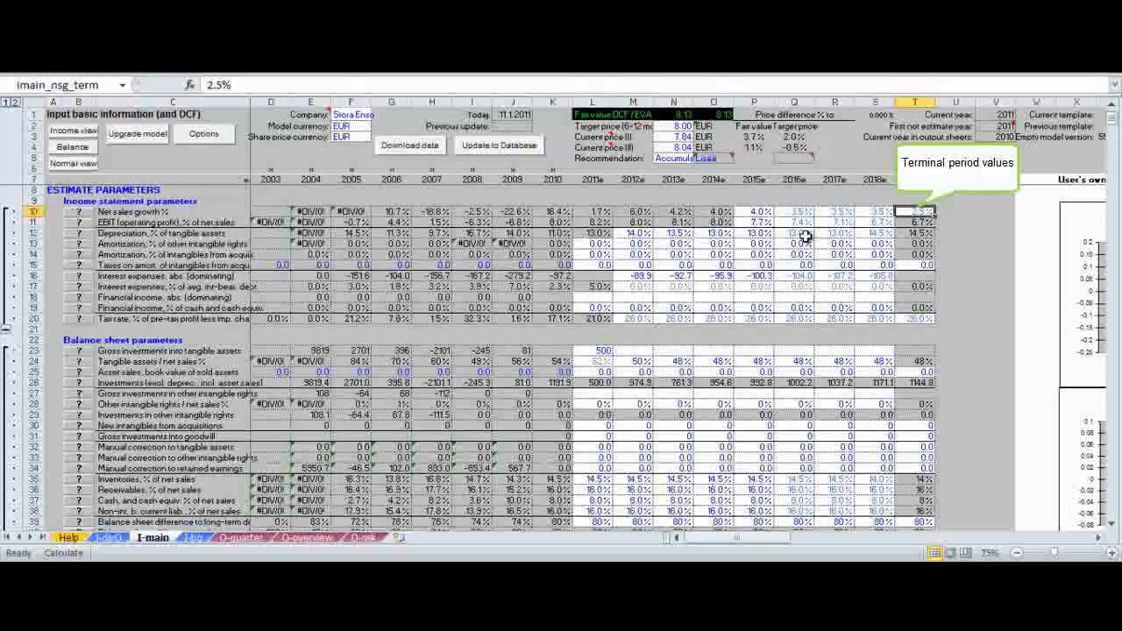
pyautogui.press('Down')
pyautogui.press('Left')
pyautogui.press('Down')
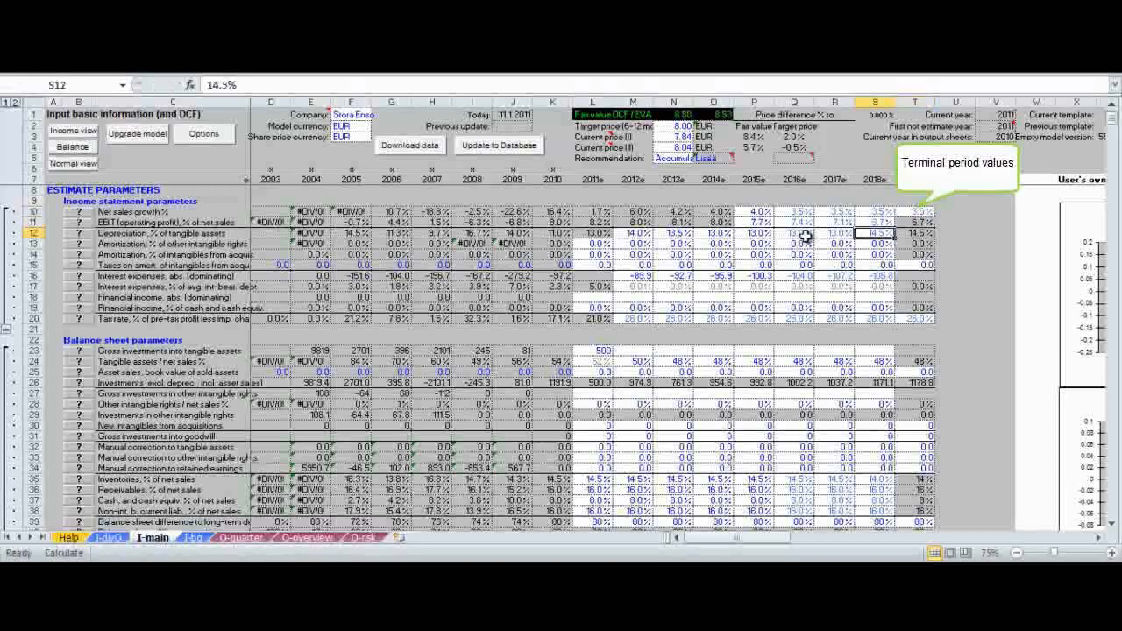
pyautogui.press('Delete')
pyautogui.press('Down')
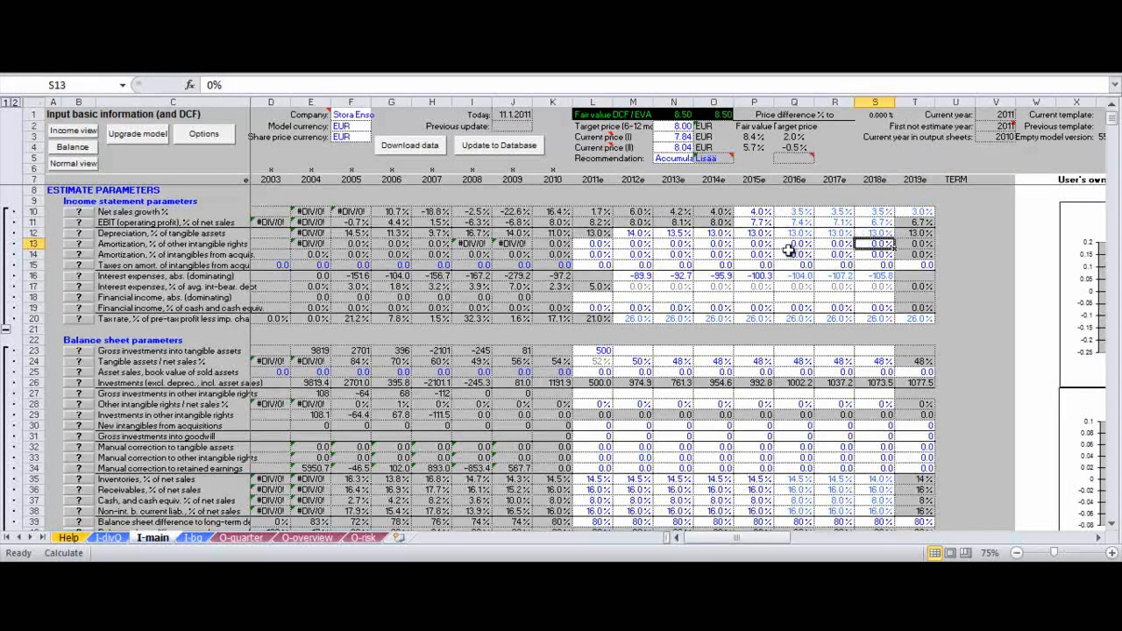
# Clear the 2012e relative and absolute interest expense estimates.
pyautogui.click(644, 284)
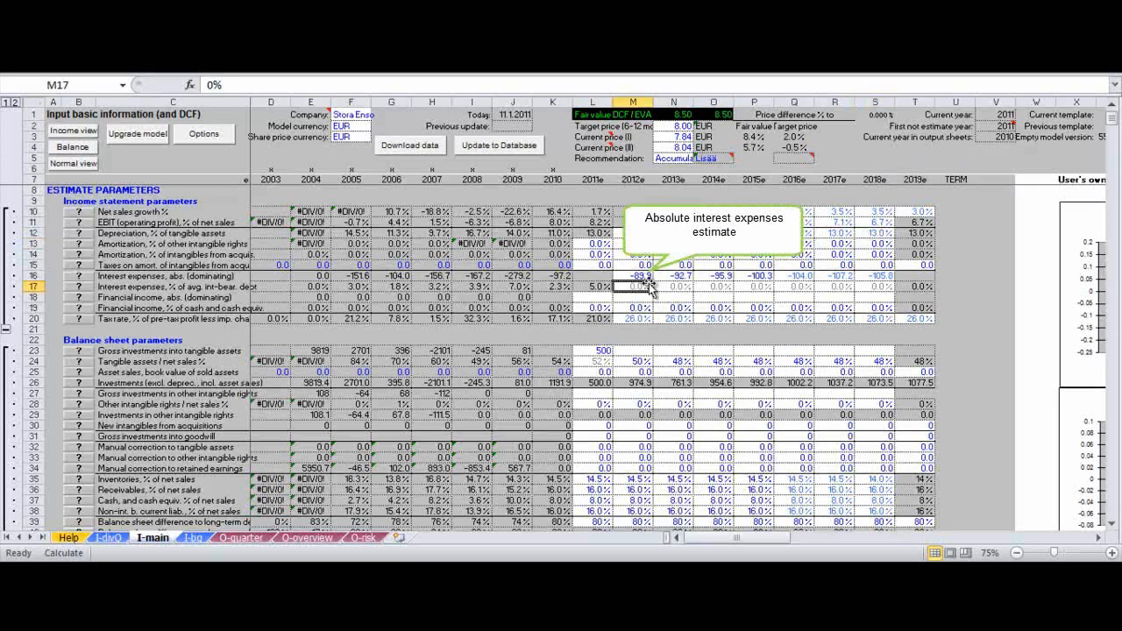
pyautogui.press('Delete')
pyautogui.press('Down')
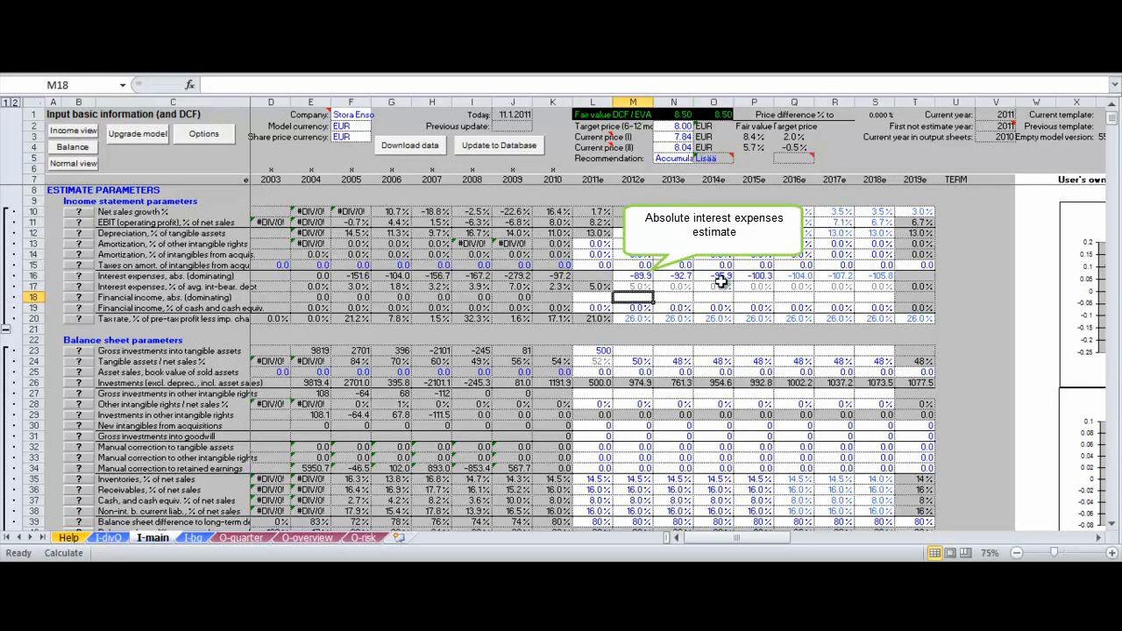
pyautogui.click(639, 277)
pyautogui.press('Delete')
pyautogui.moveTo(617, 286)
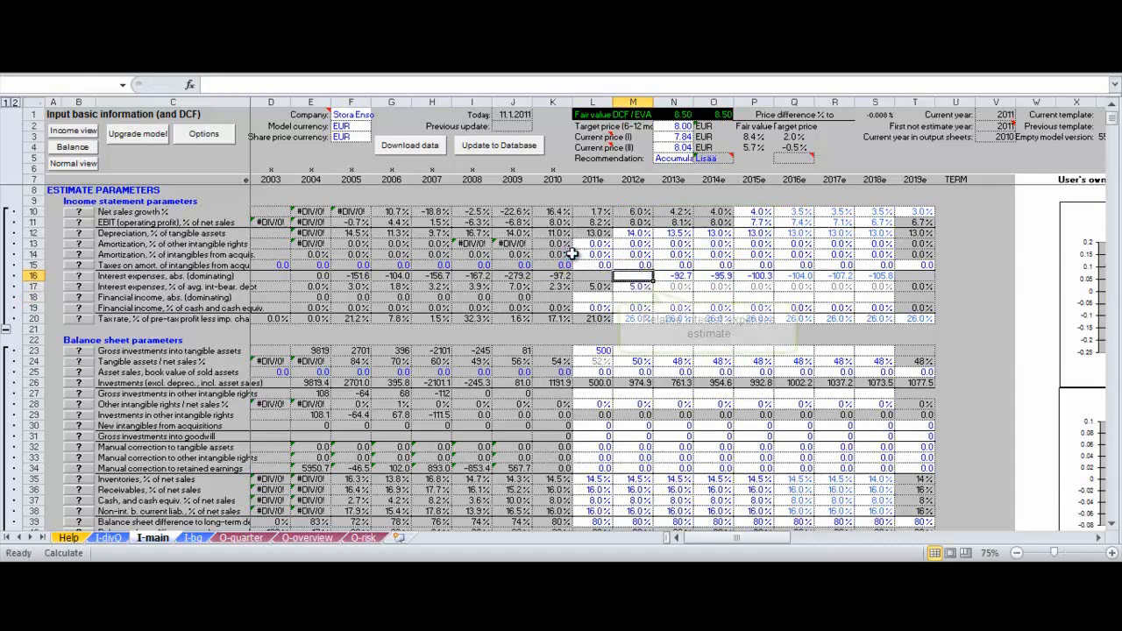
pyautogui.click(638, 305)
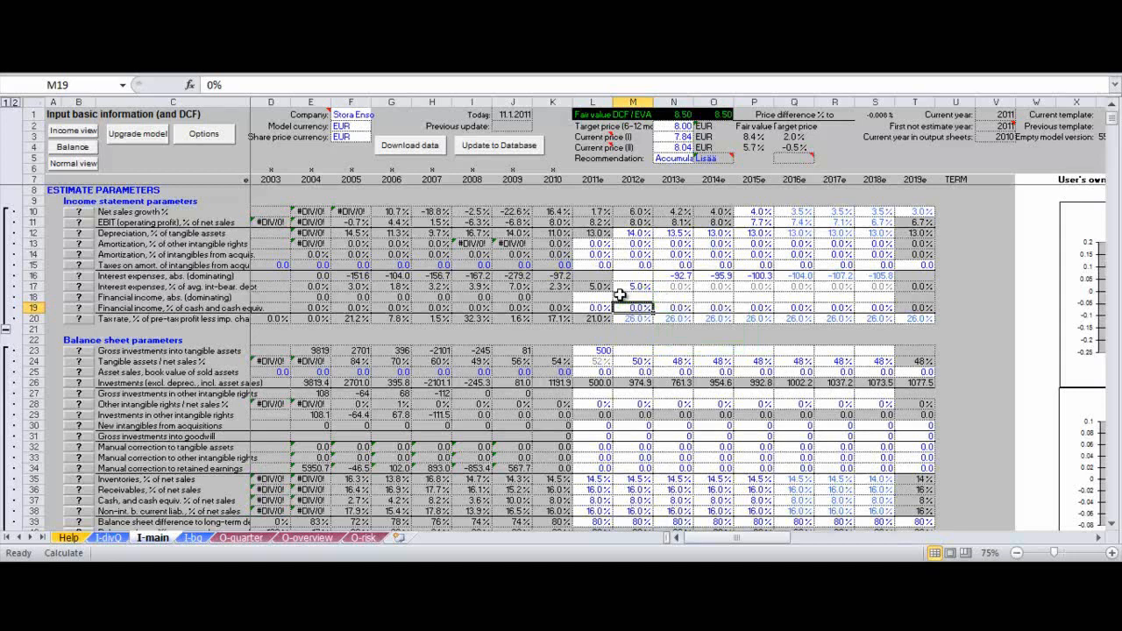
pyautogui.moveTo(620, 295)
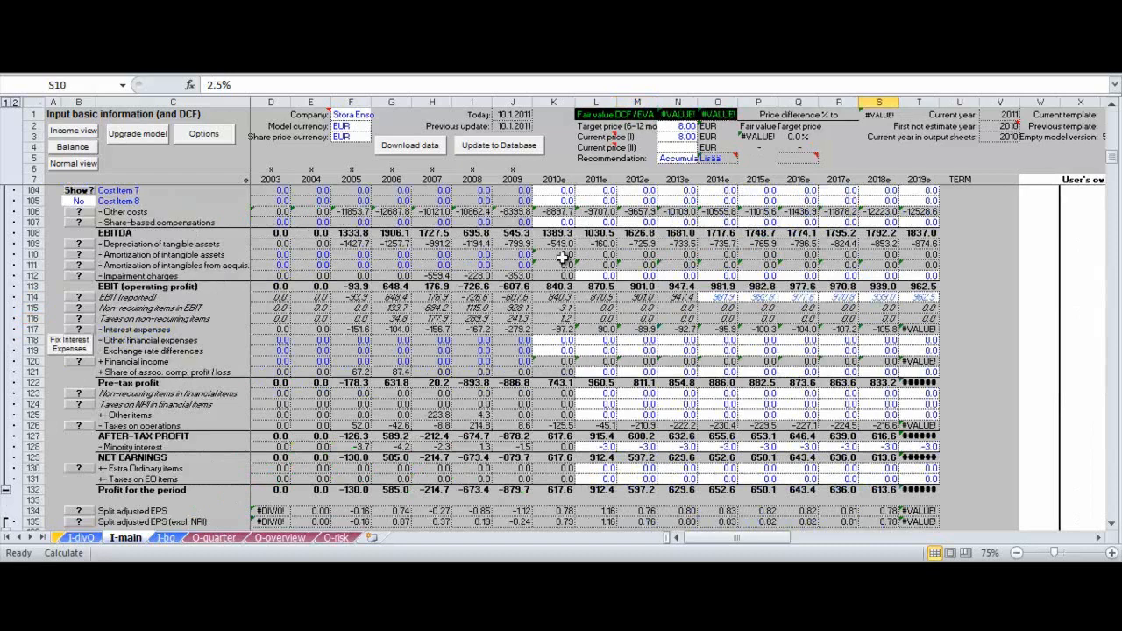
# Run the Fix Interest Expenses macro and acknowledge its completion message.
pyautogui.click(678, 115)
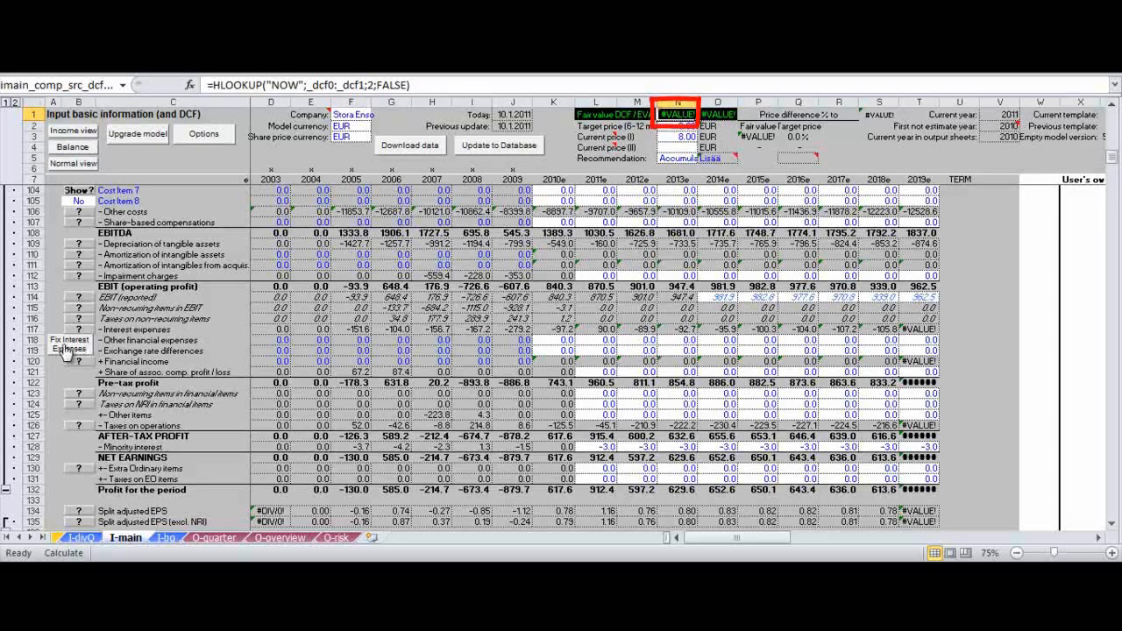
pyautogui.click(65, 350)
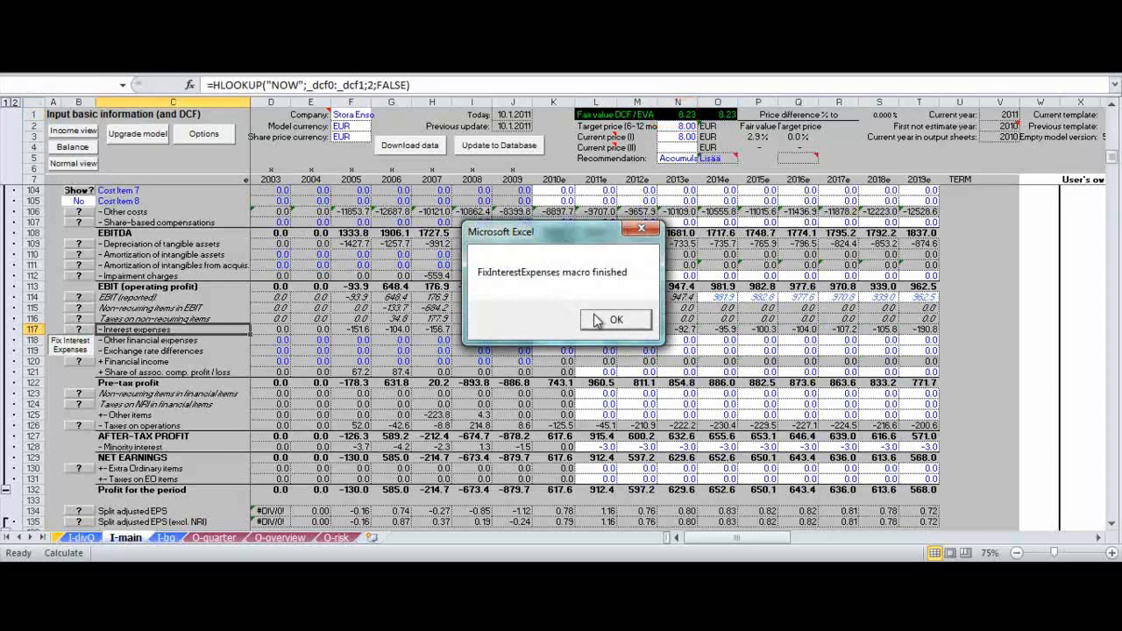
pyautogui.click(614, 320)
pyautogui.click(685, 115)
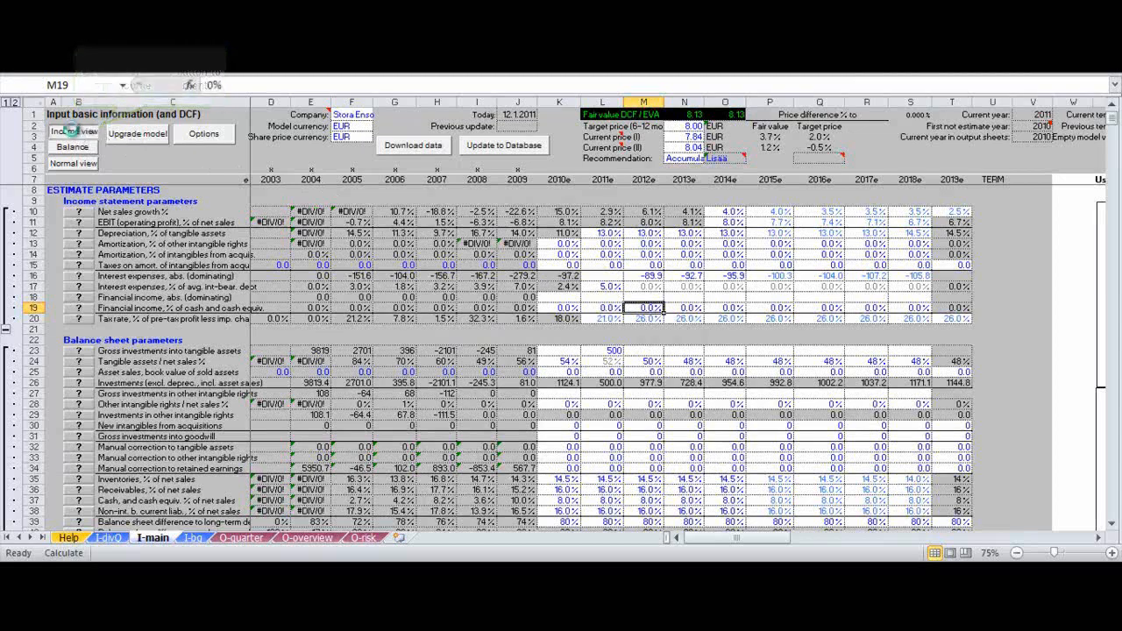
# Switch to the balance view and set 2011e gross investments into tangible assets to 500.
pyautogui.click(71, 131)
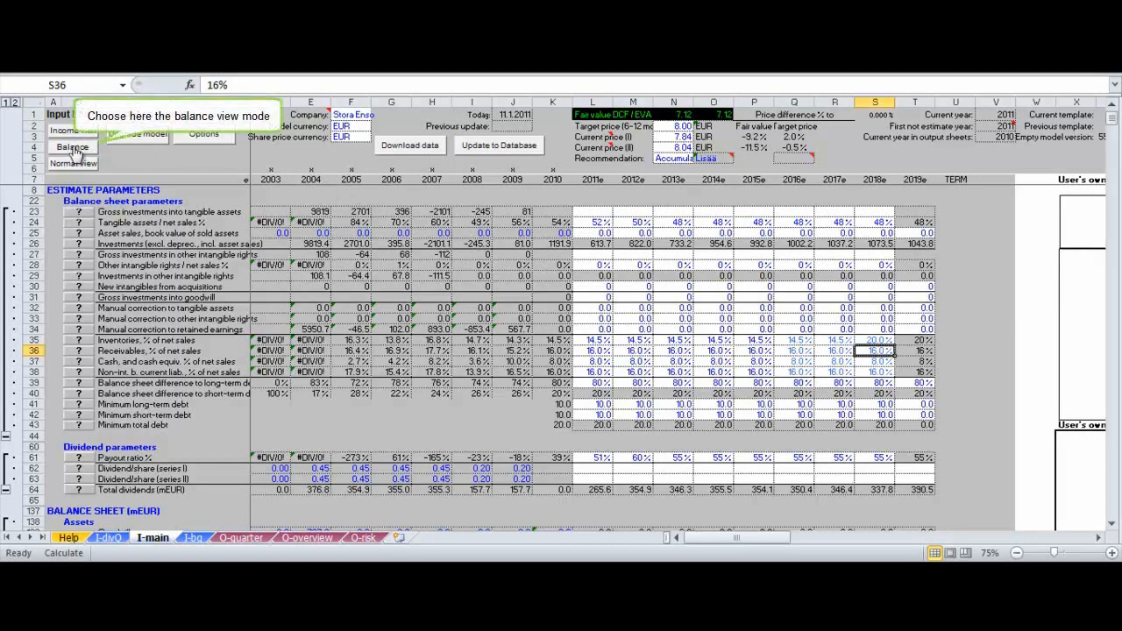
pyautogui.click(74, 147)
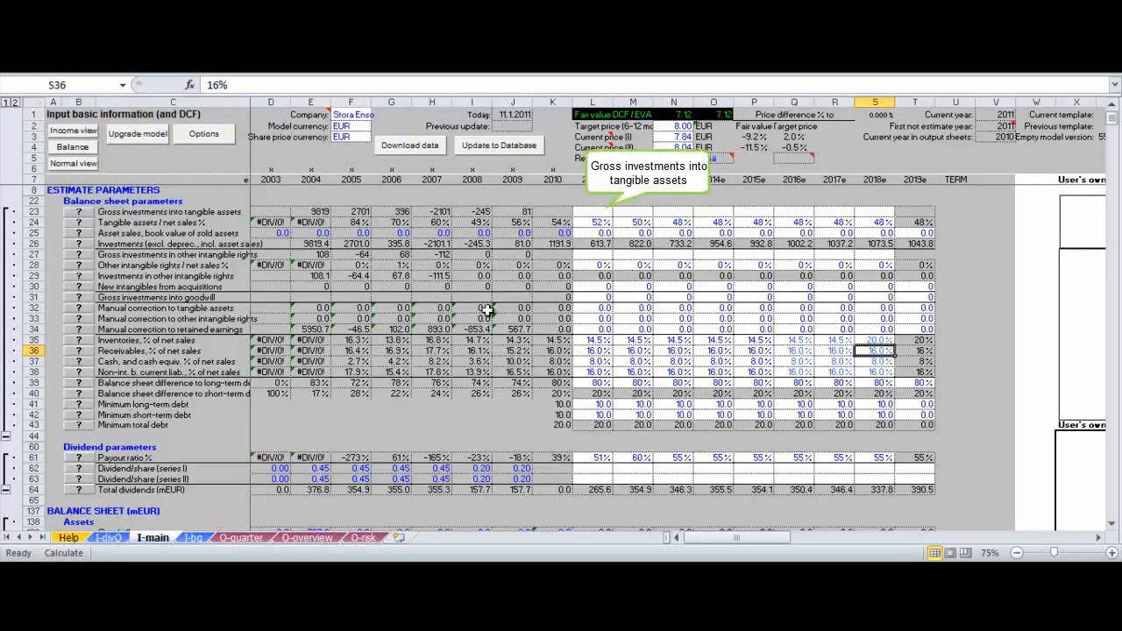
pyautogui.click(592, 212)
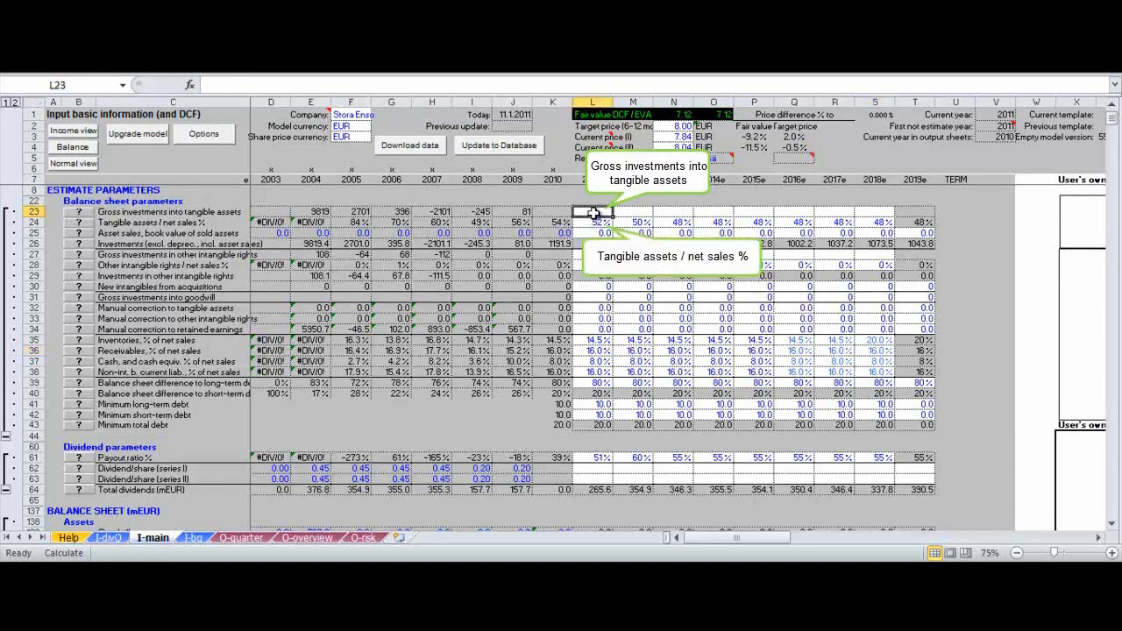
pyautogui.write('500')
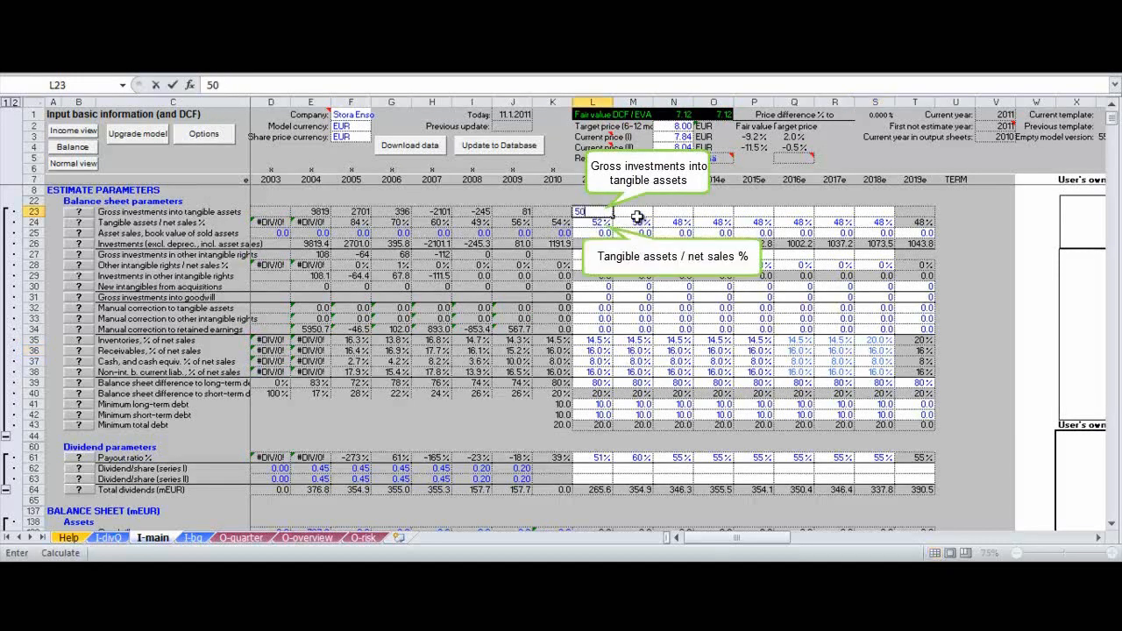
pyautogui.press('Return')
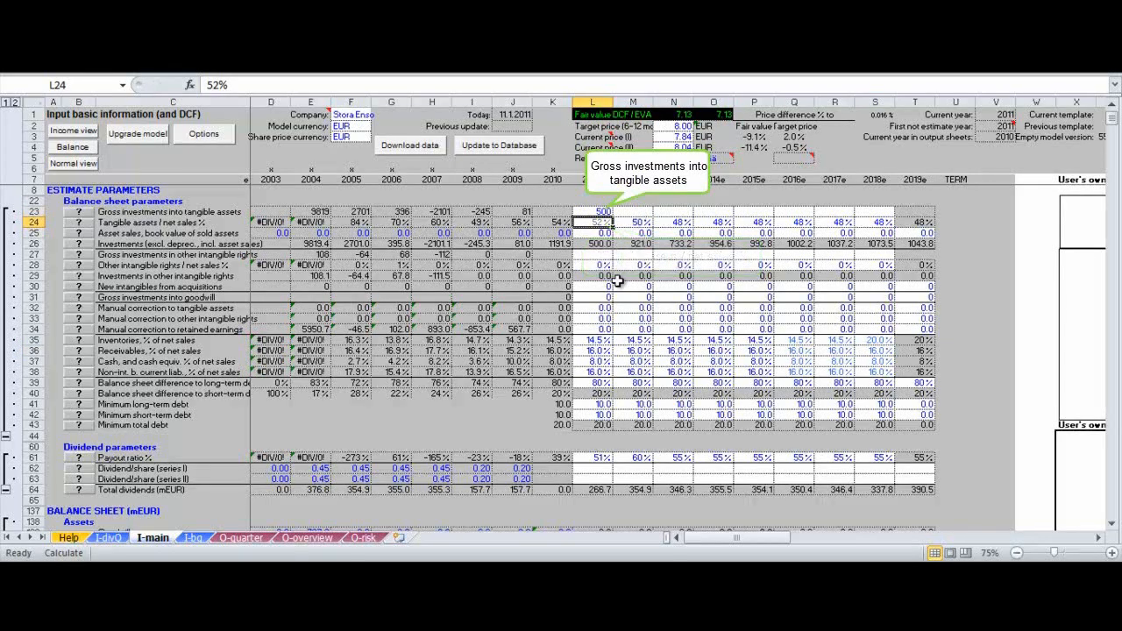
# Inspect the 2011e working capital parameter cells for inventories, receivables, cash and current liabilities.
pyautogui.click(607, 340)
pyautogui.click(603, 351)
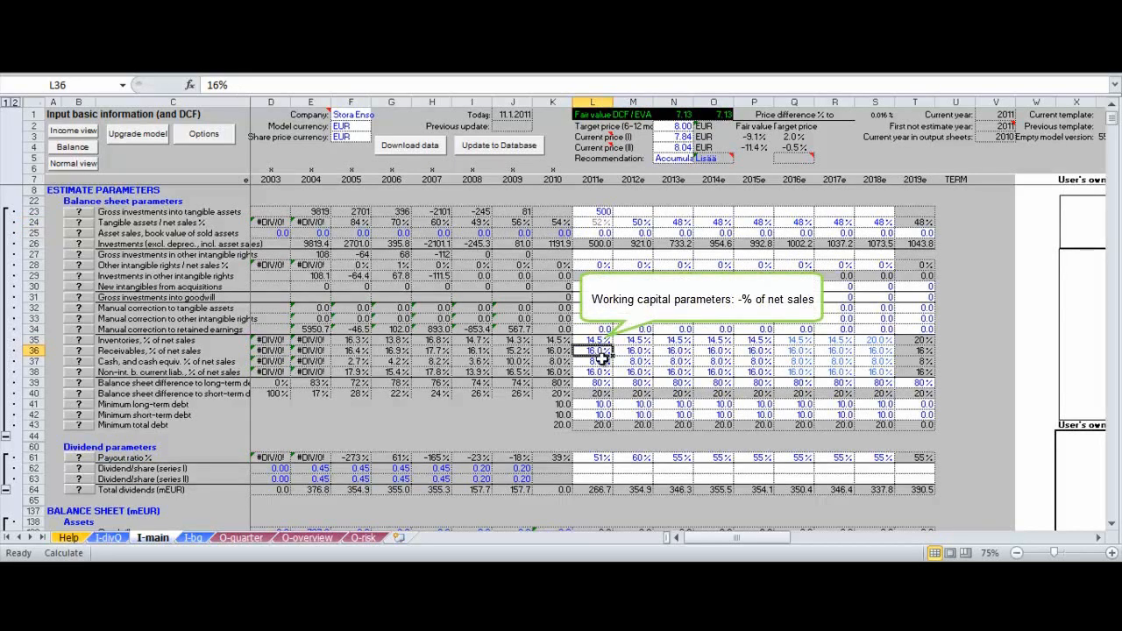
pyautogui.click(604, 361)
pyautogui.click(607, 370)
# Try setting 2018e inventories to 35% of net sales, then undo the change.
pyautogui.click(874, 341)
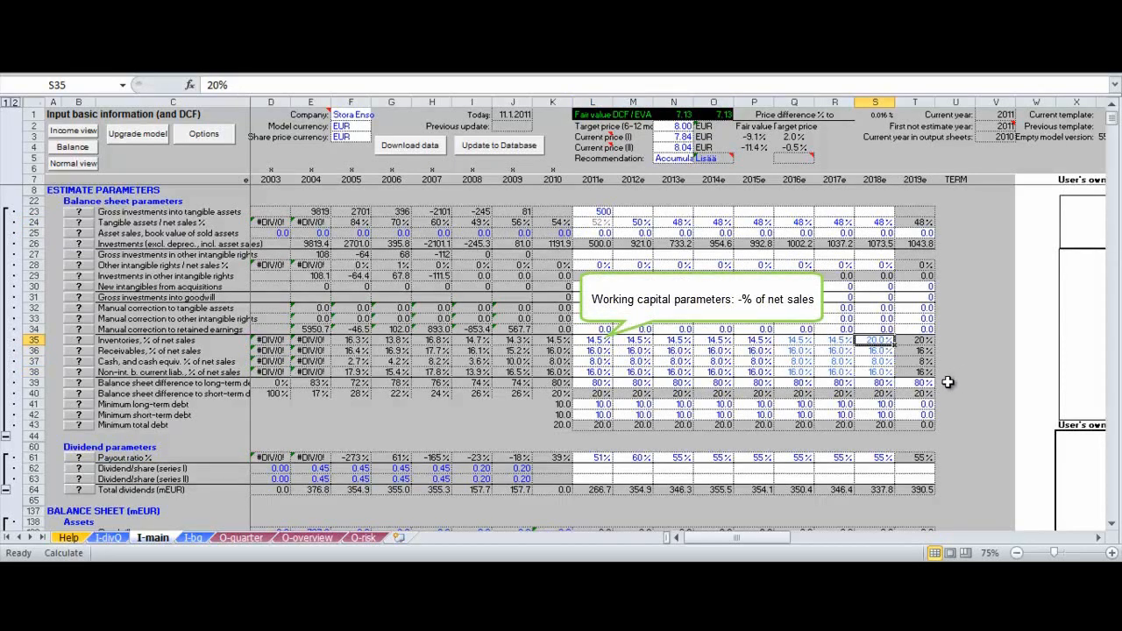
pyautogui.write('35')
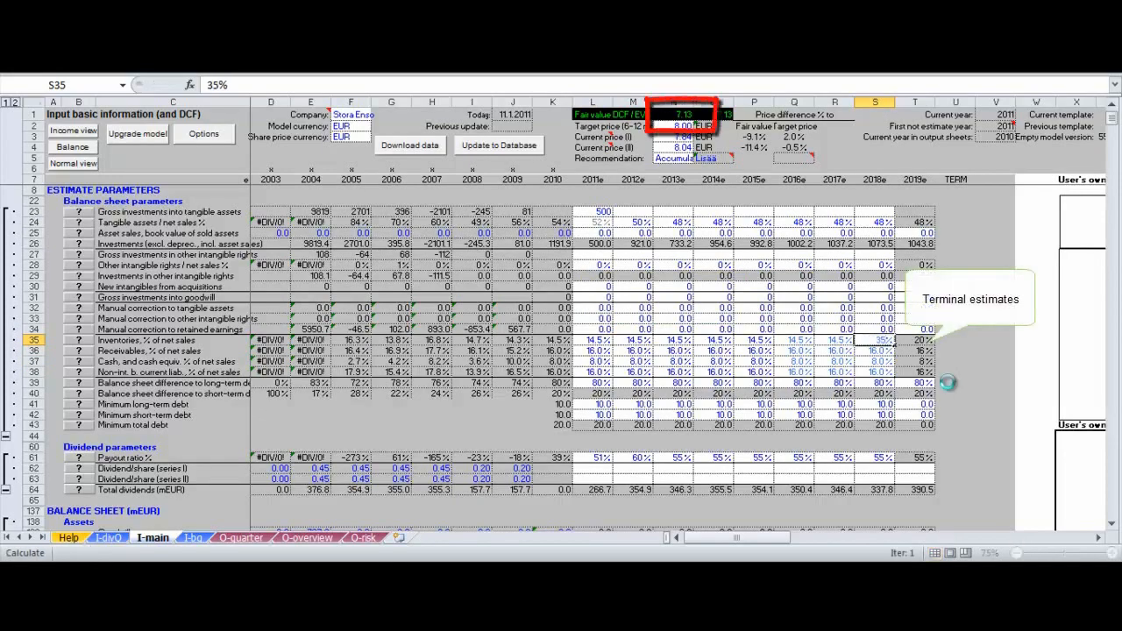
pyautogui.press('Return')
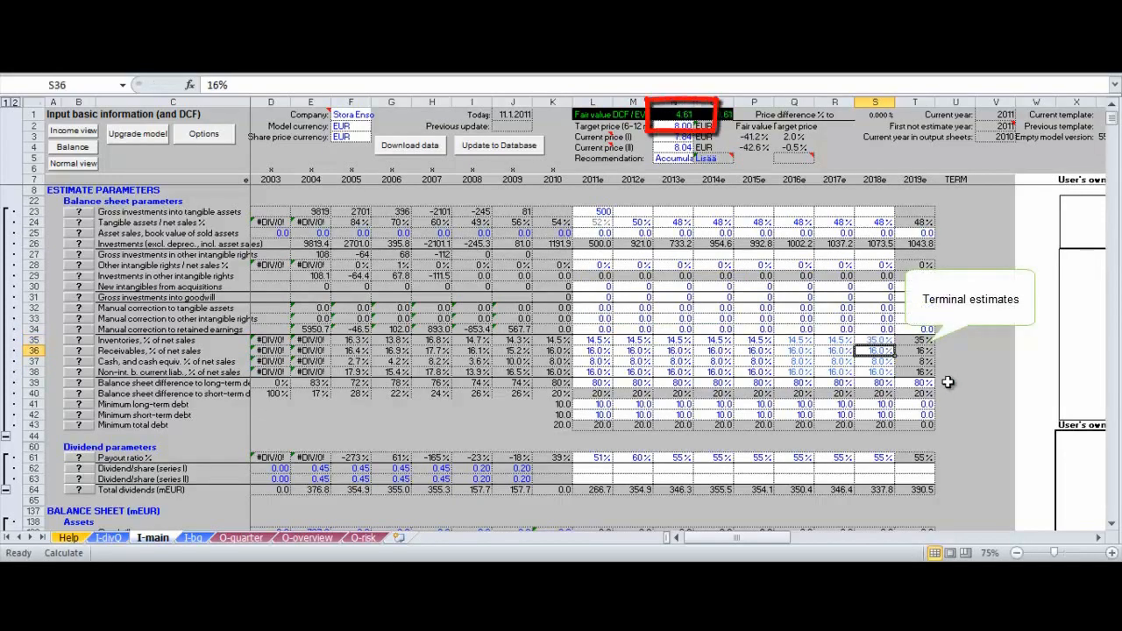
pyautogui.hotkey('ctrl', 'z')
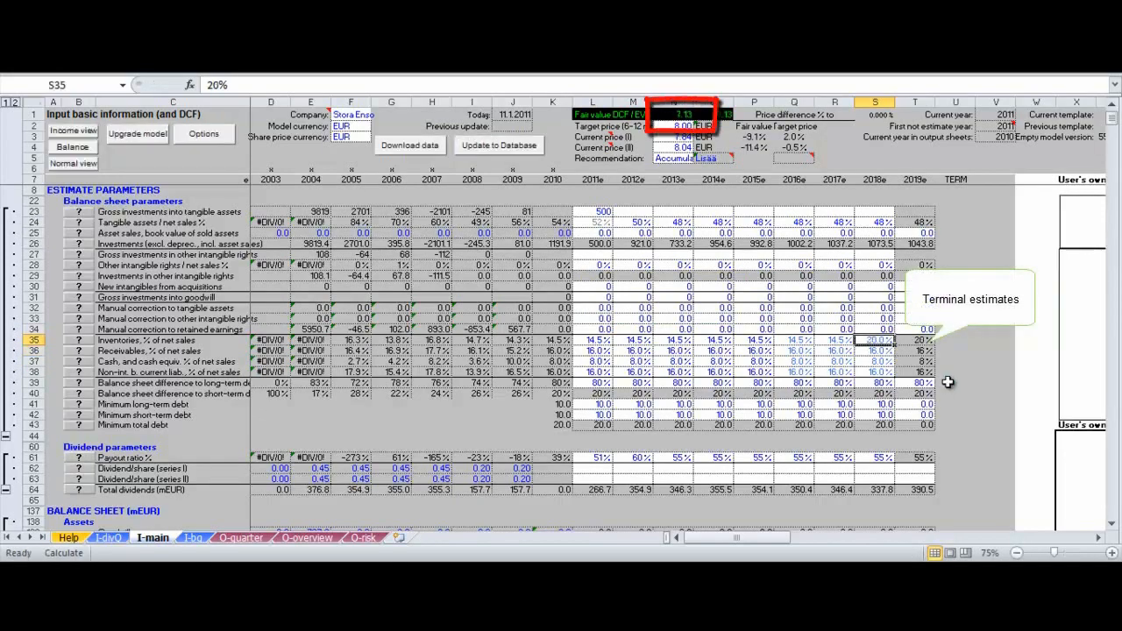
# Set 2018e non-interest-bearing current liabilities to 3% of net sales.
pyautogui.click(887, 372)
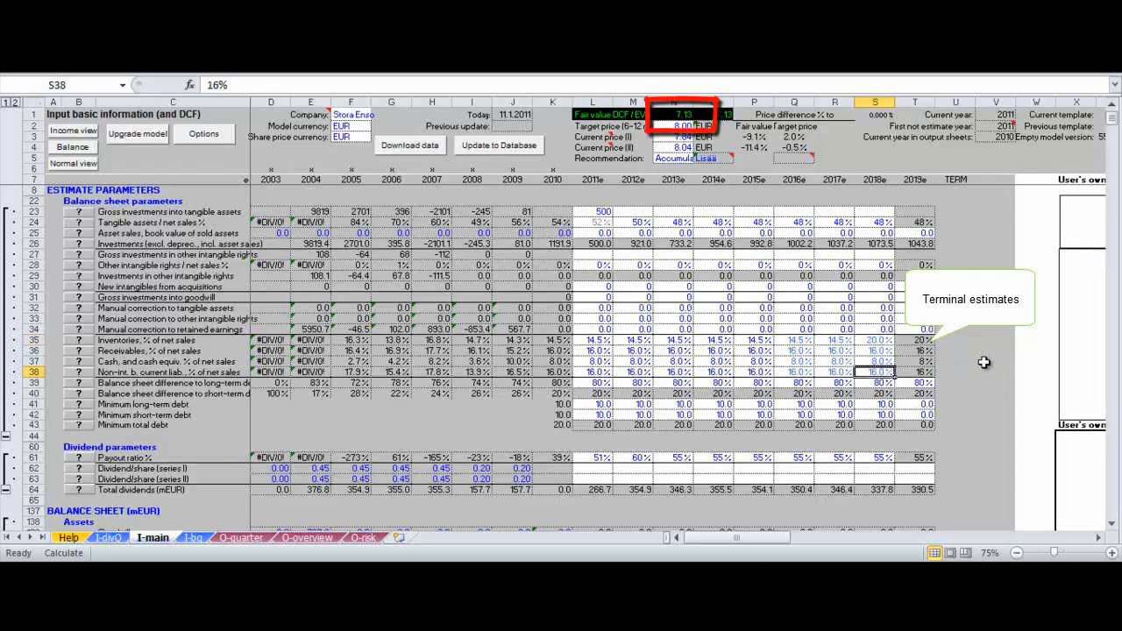
pyautogui.write('35')
pyautogui.press('Return')
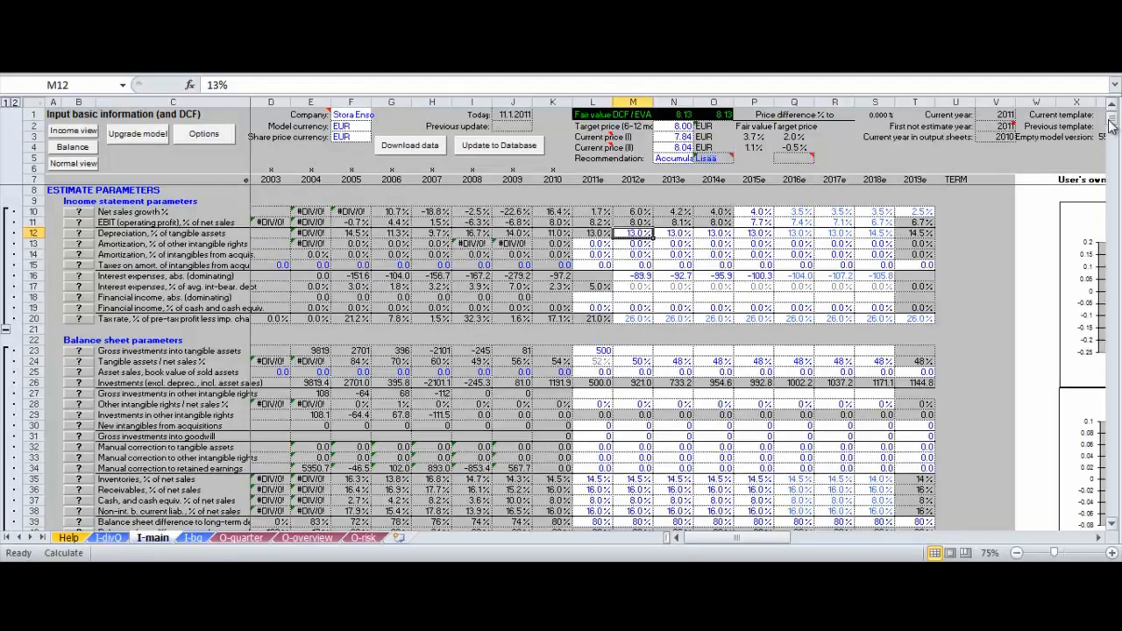
# Set the WACC cost of debt to 7.5% and the equity beta to 1.5.
pyautogui.moveTo(1112, 126); pyautogui.dragTo(1117, 191)
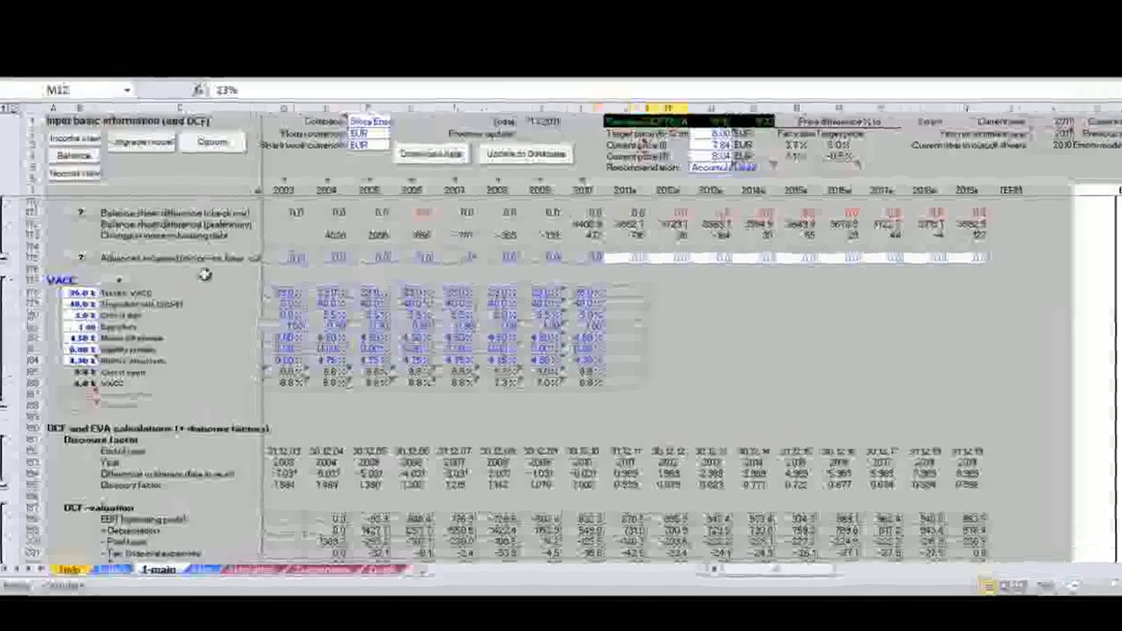
pyautogui.click(91, 315)
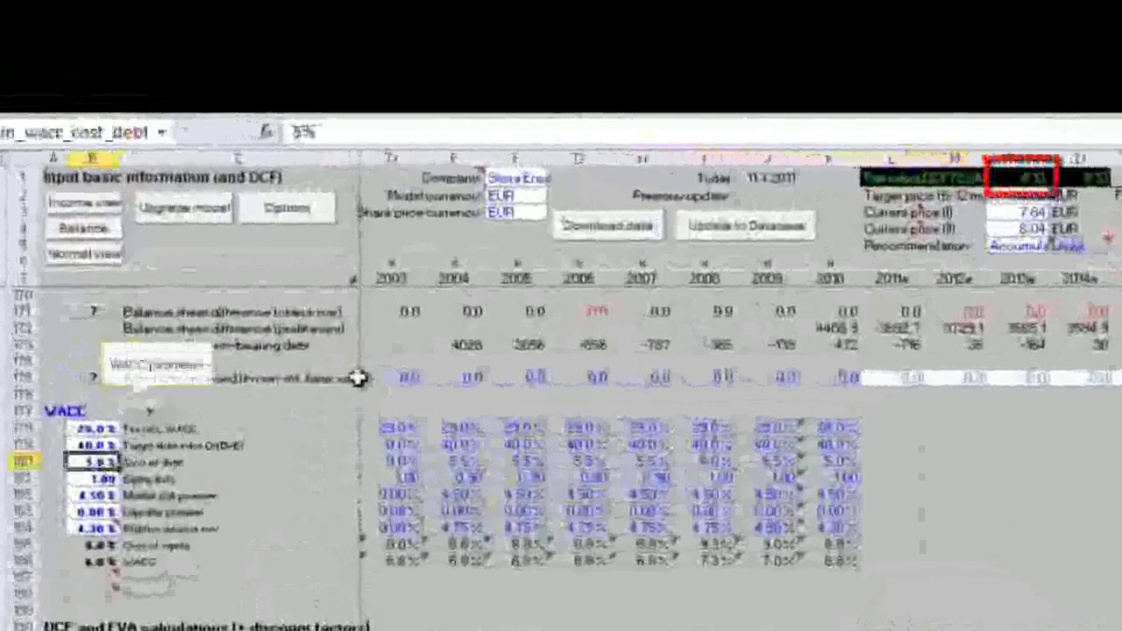
pyautogui.write('7.5')
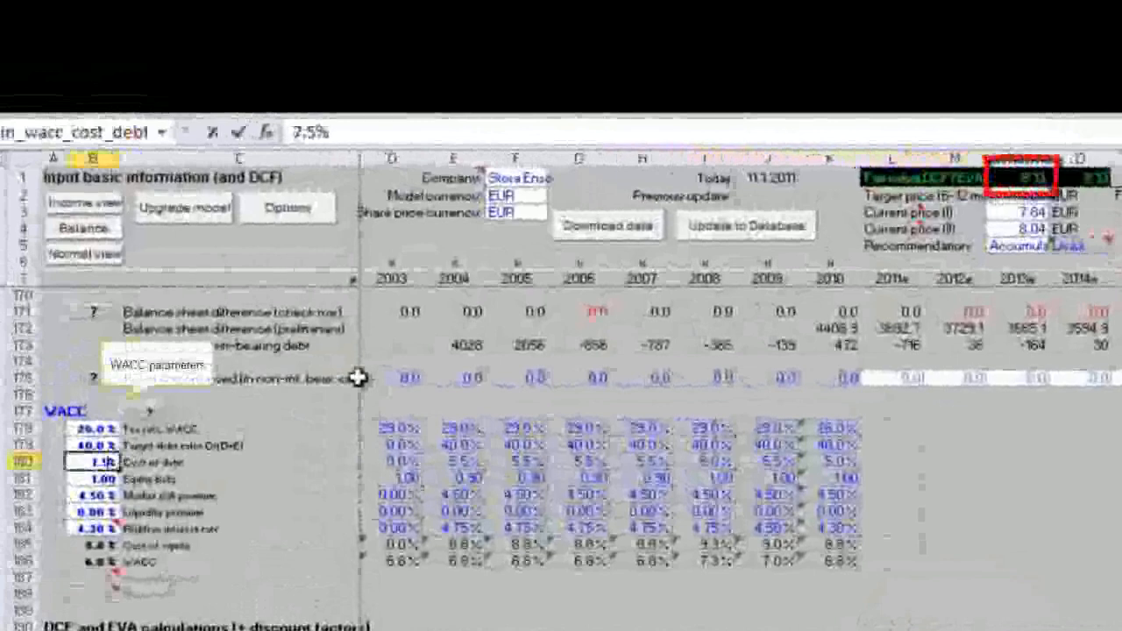
pyautogui.press('Return')
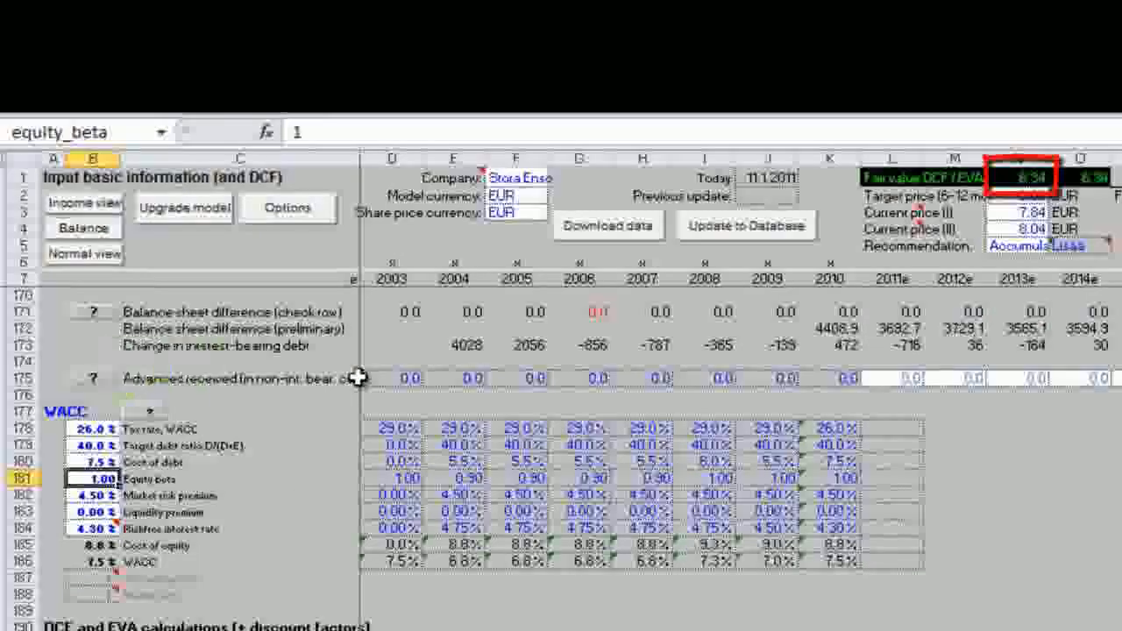
pyautogui.write('1.5')
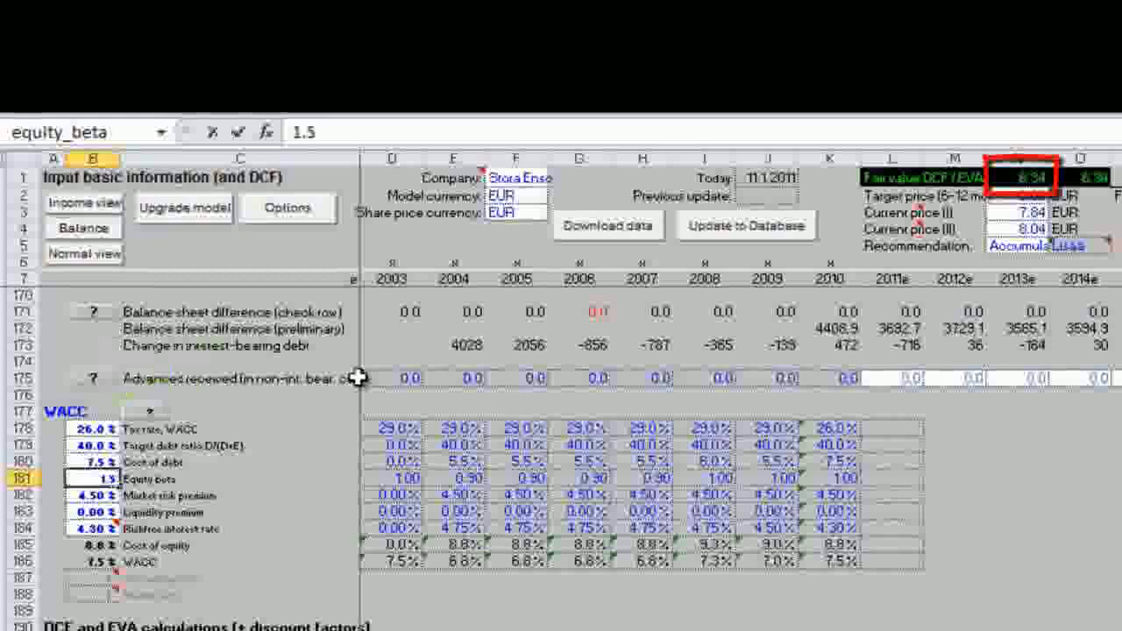
pyautogui.press('Return')
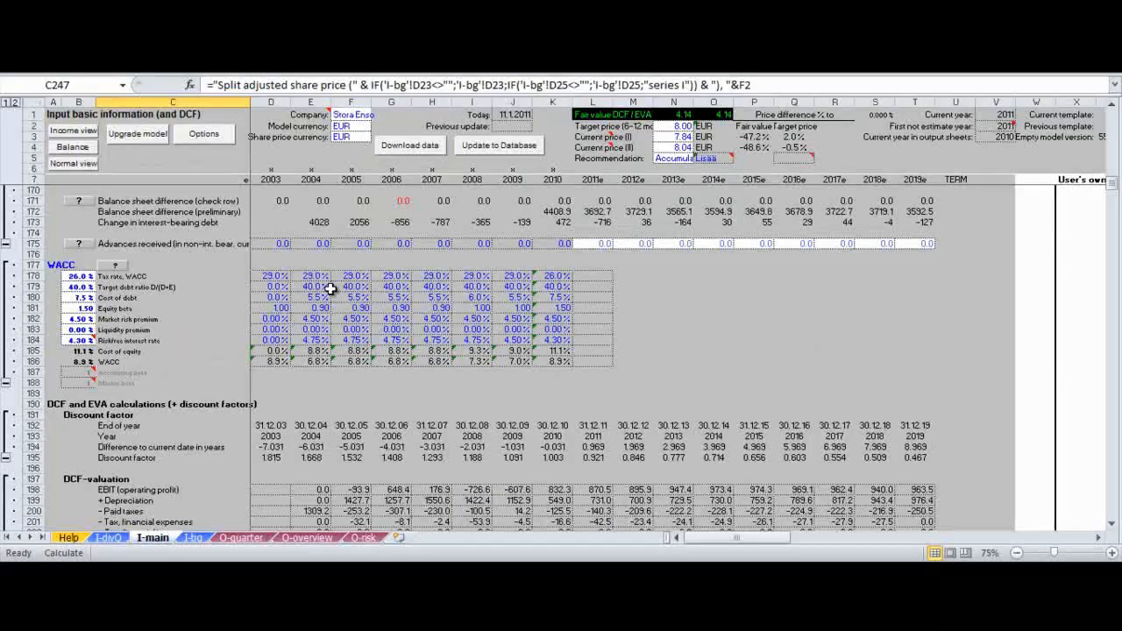
# On the O-risk sheet, select the equity beta sensitivity row and update its fair value test results.
pyautogui.scroll(-5, 330, 289)
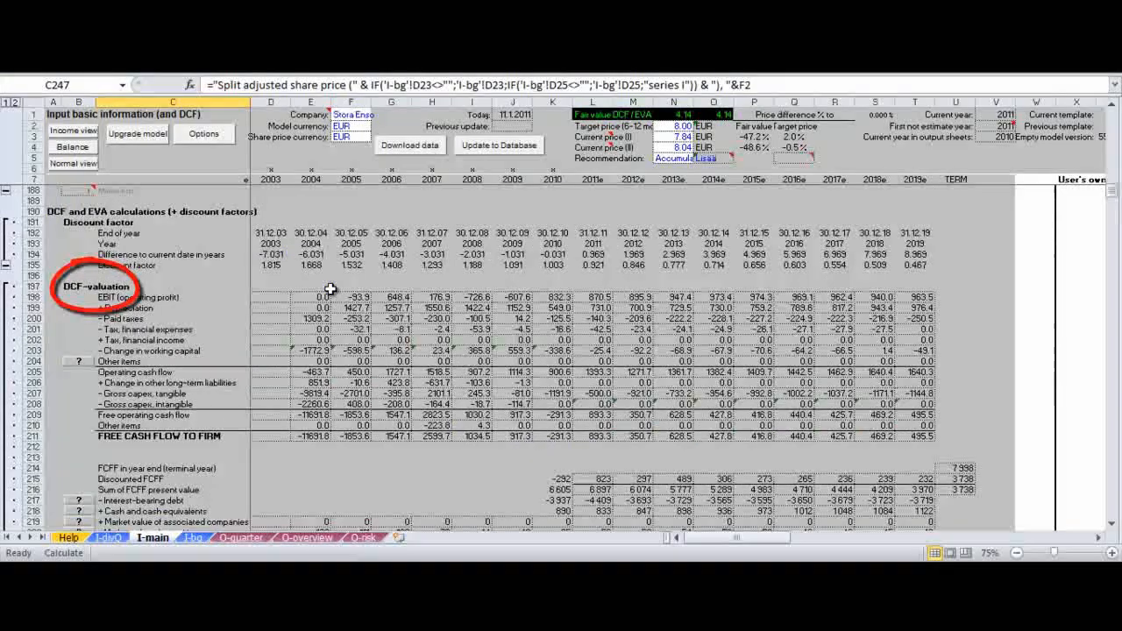
pyautogui.scroll(-1, 331, 289)
pyautogui.scroll(-7, 330, 288)
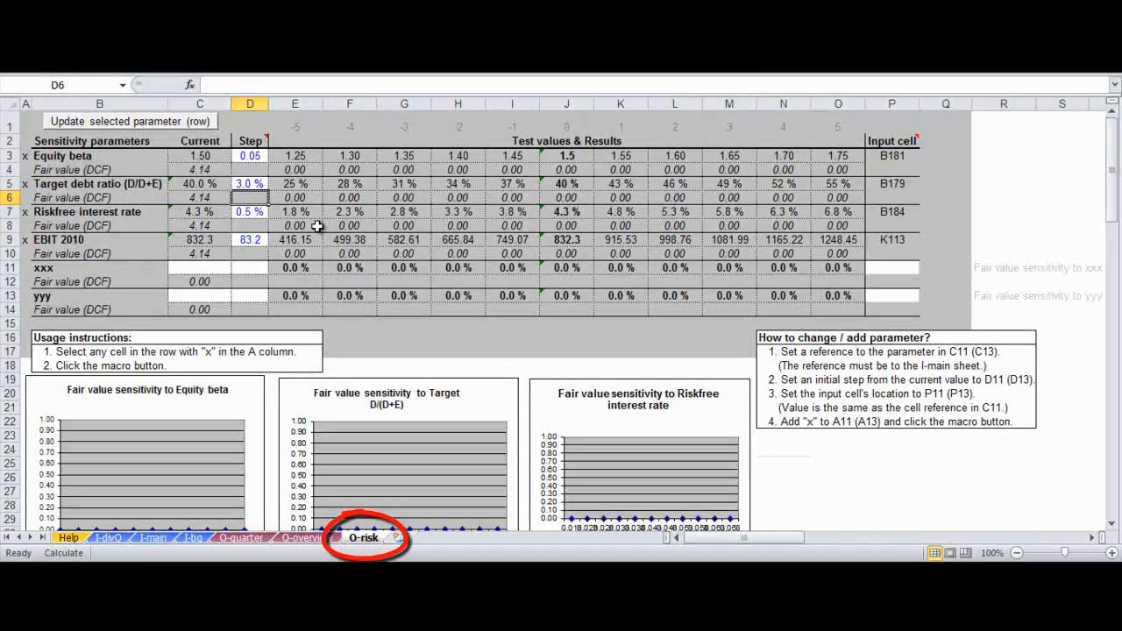
pyautogui.click(239, 158)
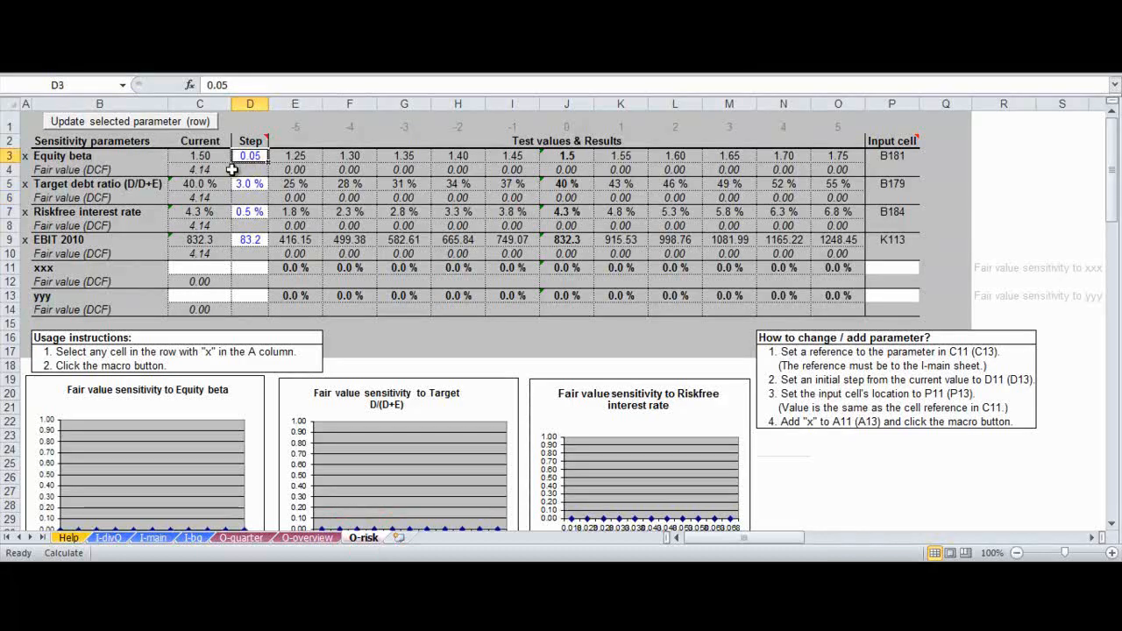
pyautogui.click(164, 128)
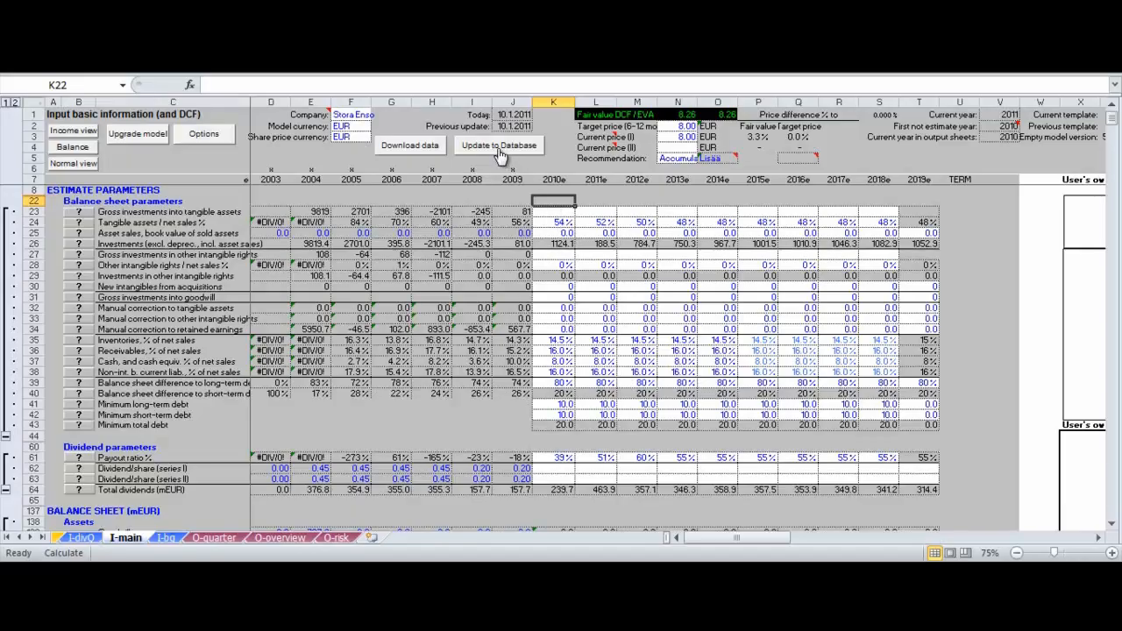
# Save the model to the database with the stored database settings and confirm the save.
pyautogui.click(500, 149)
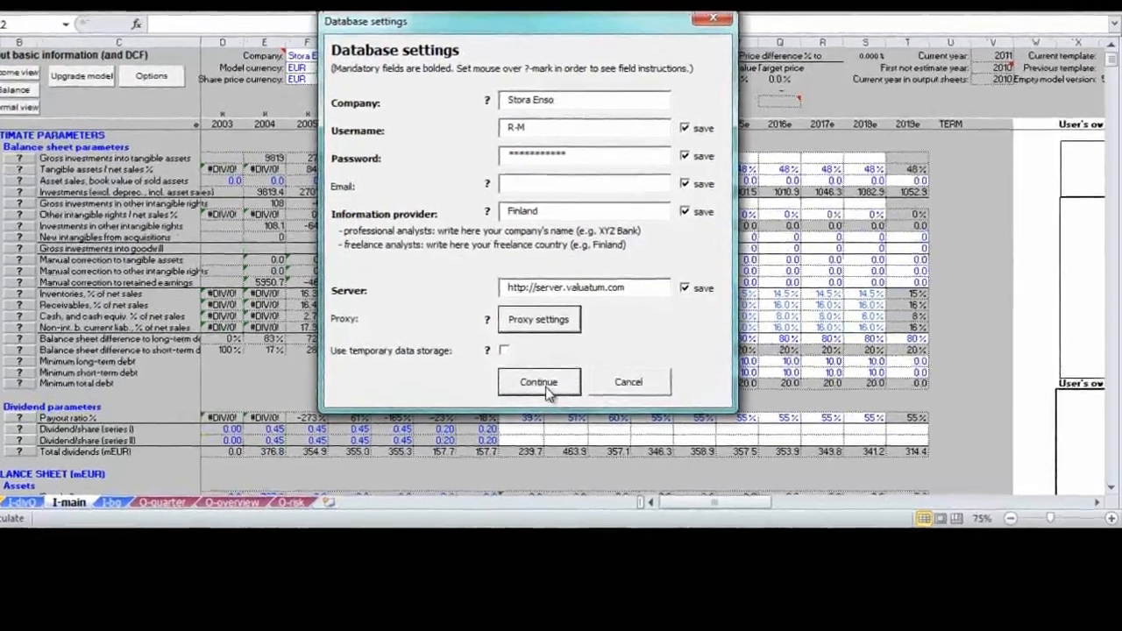
pyautogui.click(579, 435)
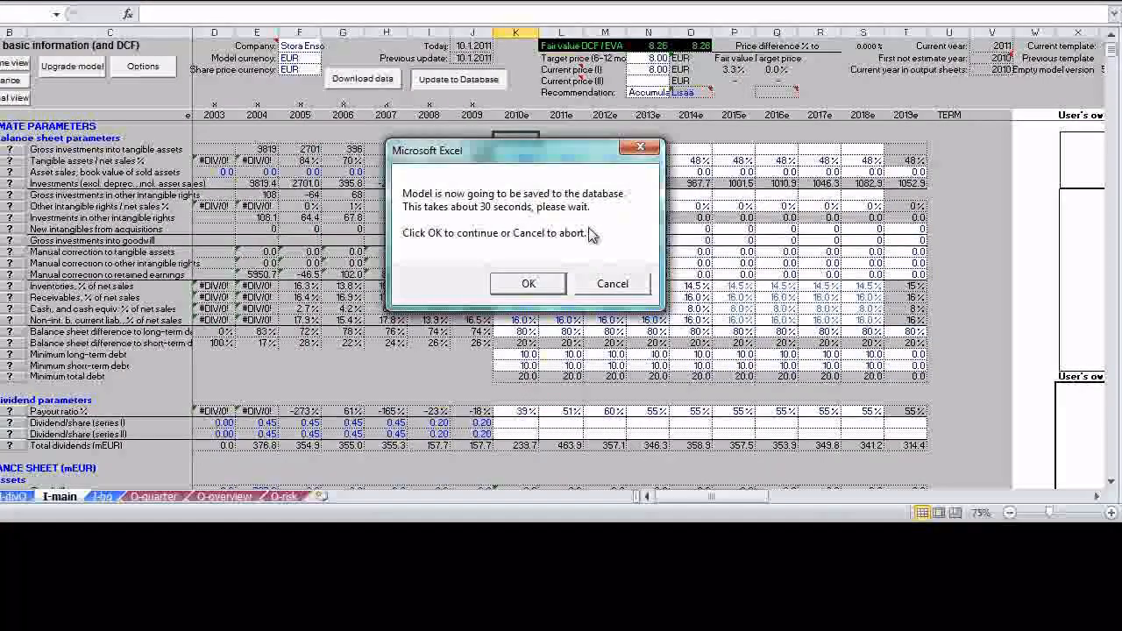
pyautogui.click(530, 280)
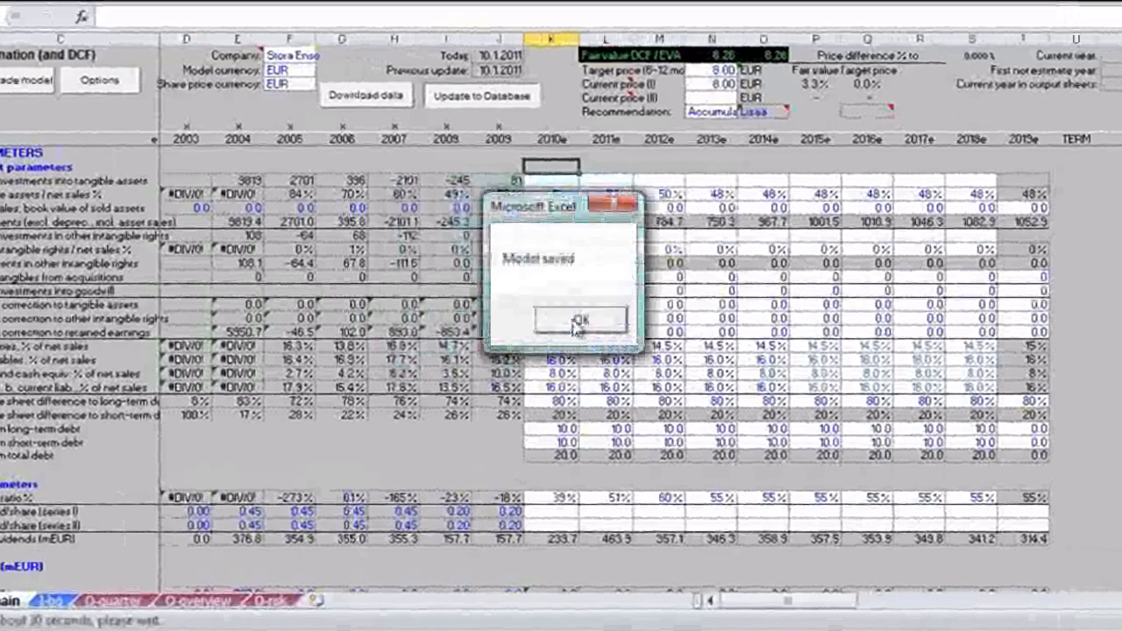
pyautogui.click(582, 321)
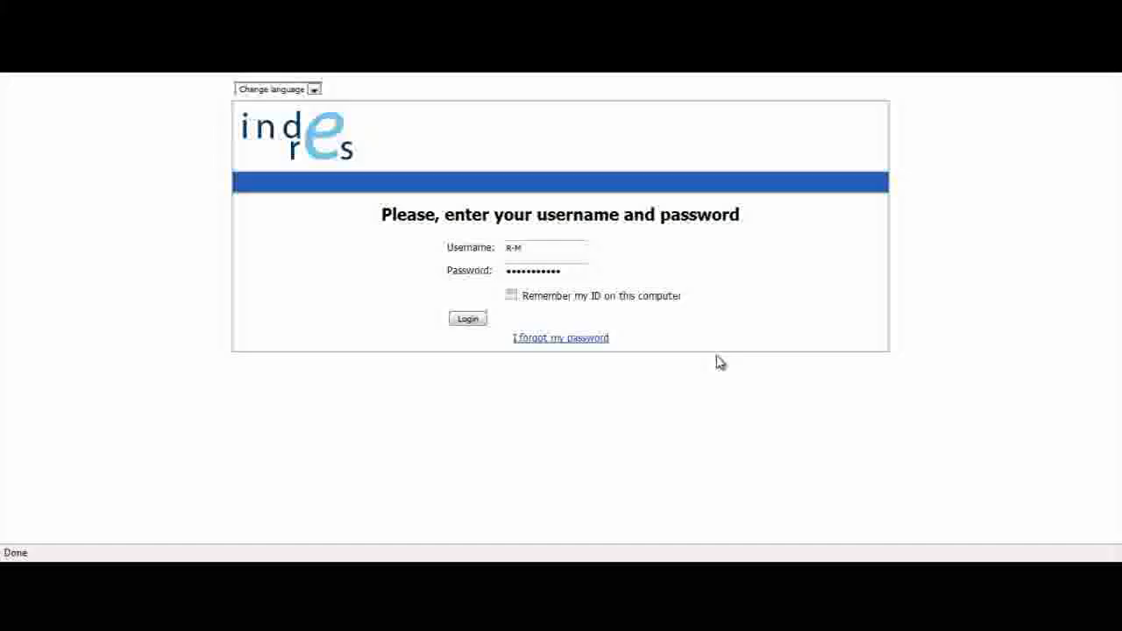
# Log in to the Inderes website and open the Stora Enso company view under Materials.
pyautogui.click(468, 321)
pyautogui.moveTo(314, 182)
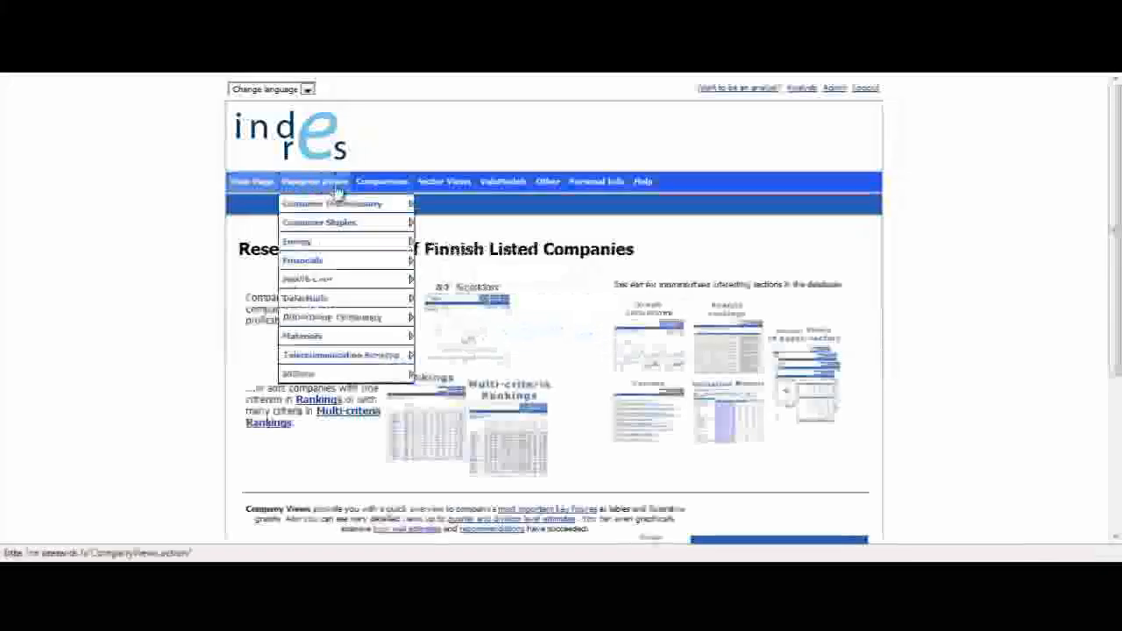
pyautogui.moveTo(403, 337)
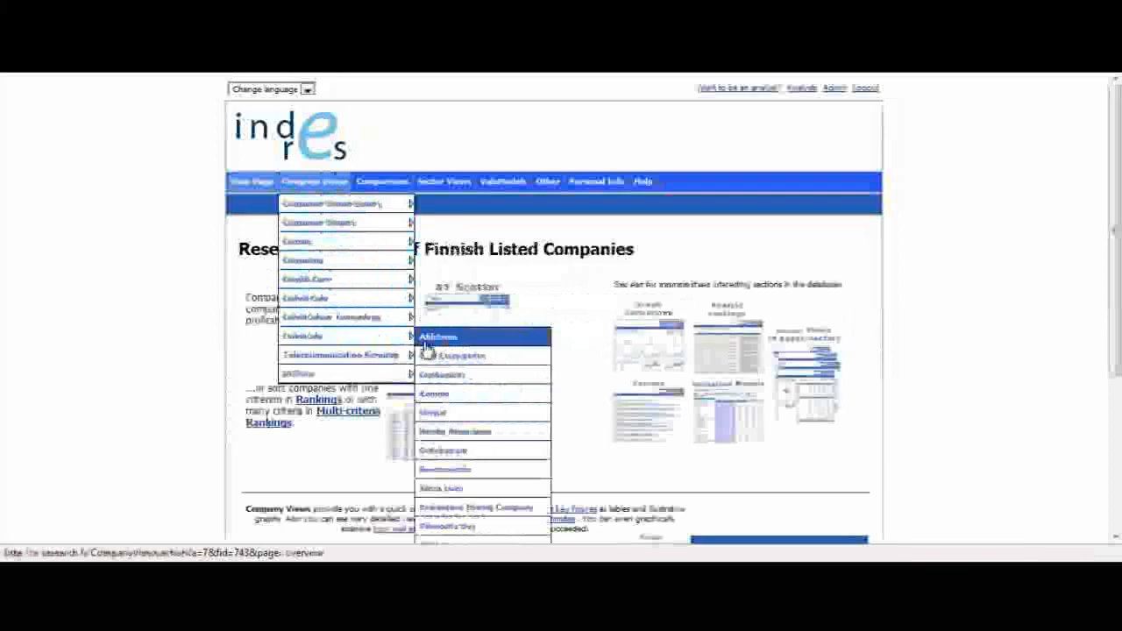
pyautogui.click(458, 490)
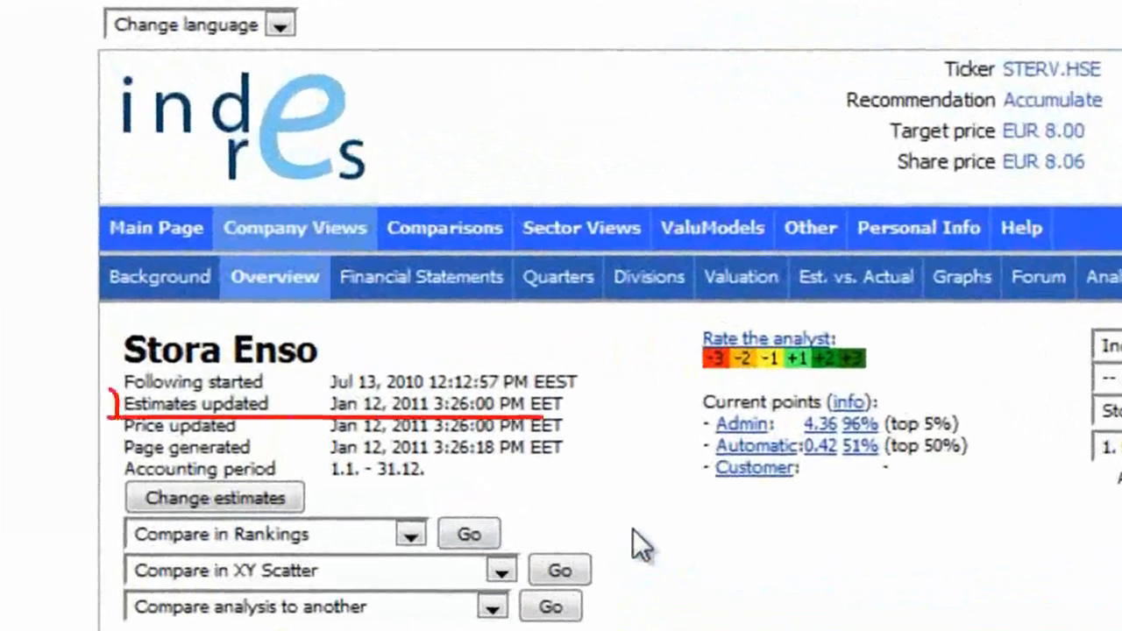